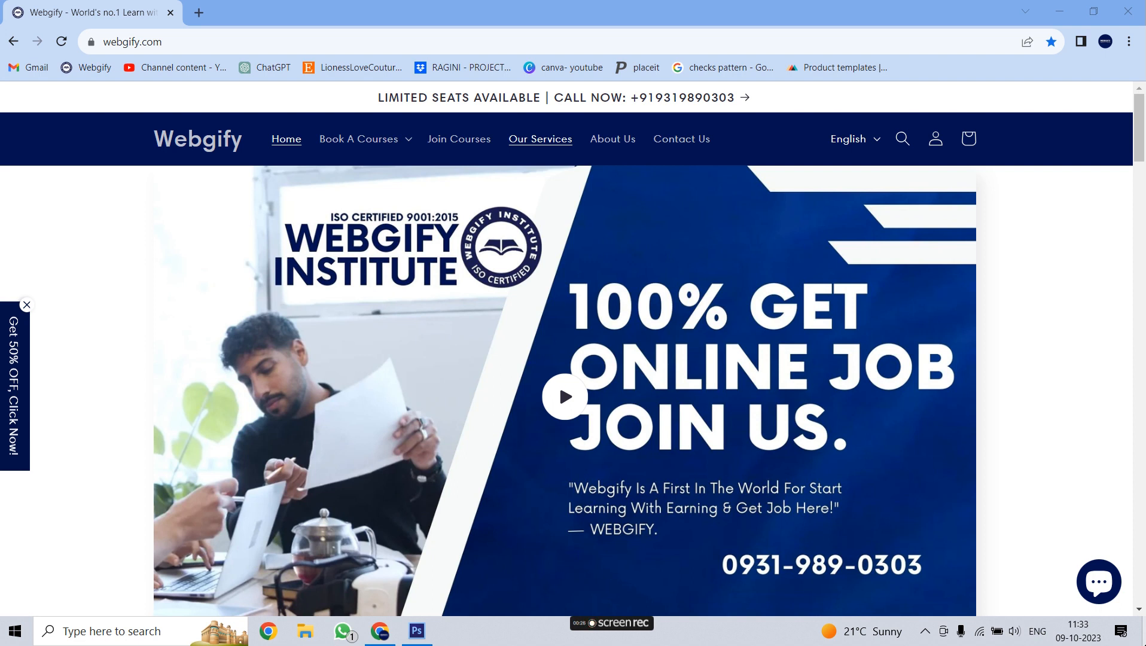
# Switch to Photoshop and make the hidden heart layer, Layer 2 copy, visible
pyautogui.hotkey('alt', 'Tab')
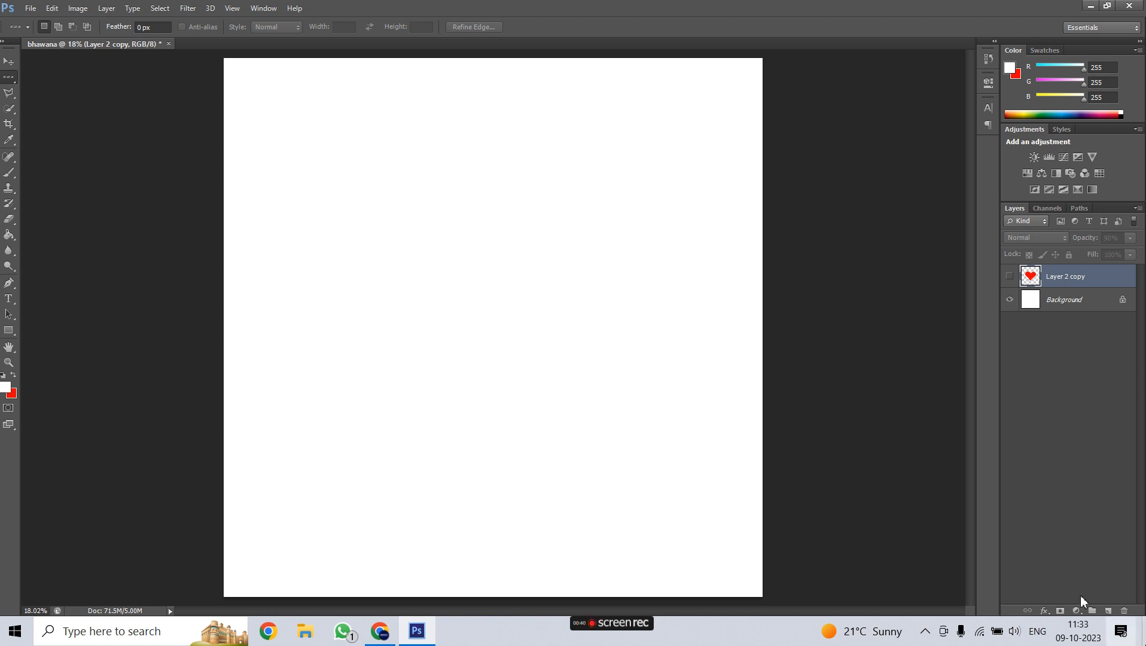
pyautogui.click(1010, 276)
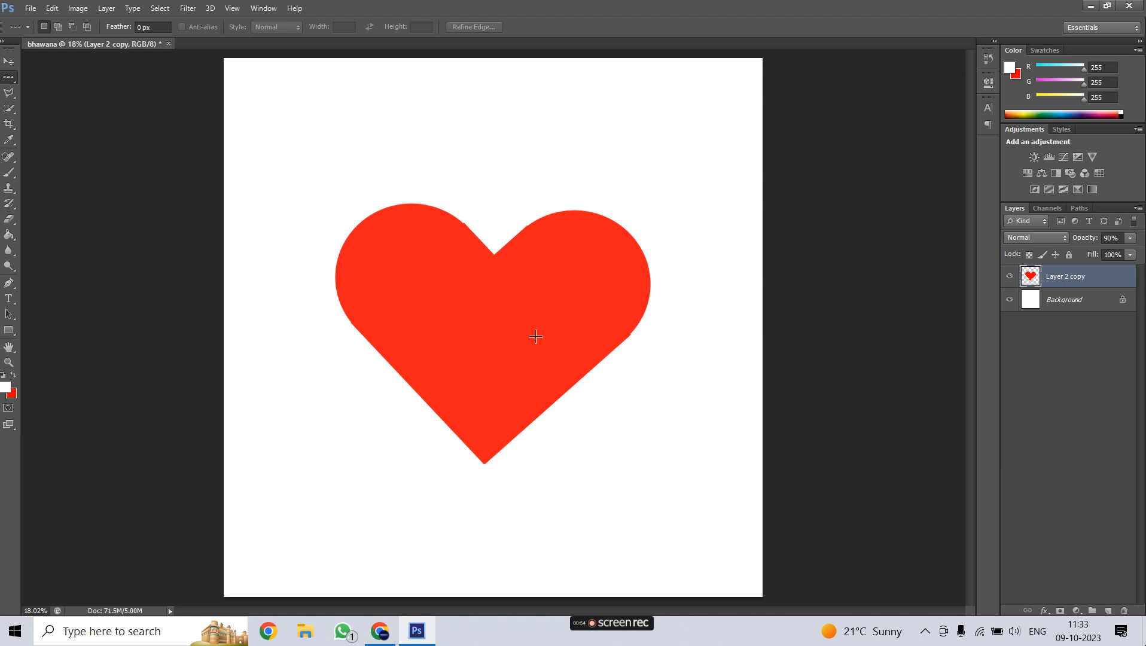
# Duplicate the heart layer and shift the duplicate diagonally down toward the canvas's lower-right corner
pyautogui.hotkey('ctrl', 'j')
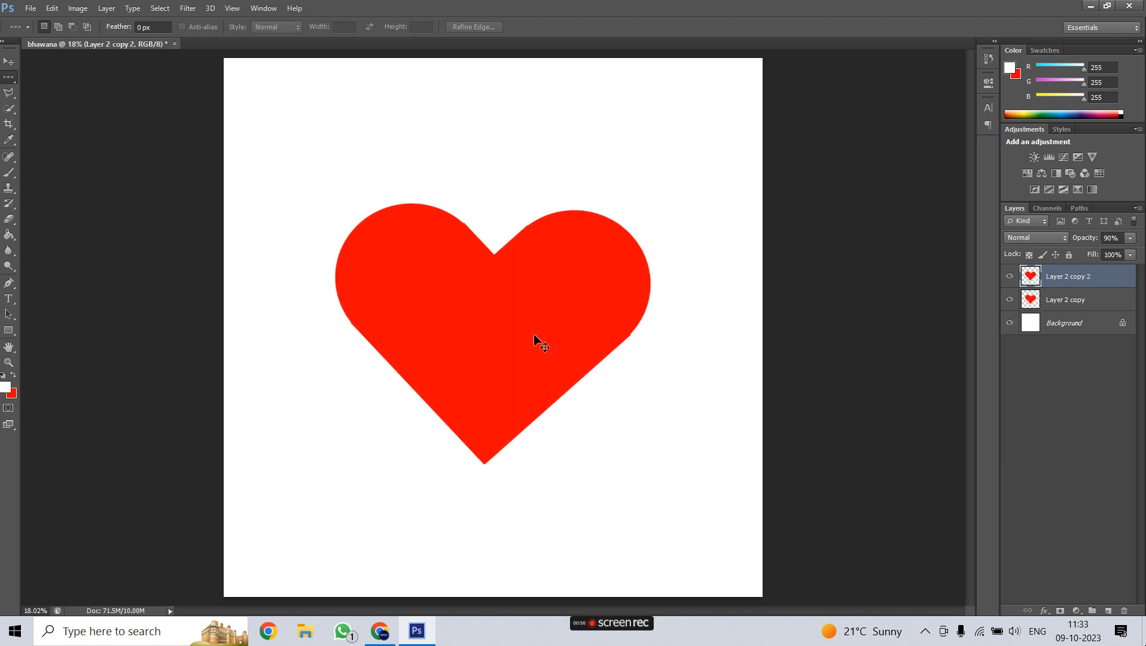
pyautogui.hotkey('ctrl', 't')
pyautogui.moveTo(524, 331); pyautogui.dragTo(620, 413)
pyautogui.click(598, 27)
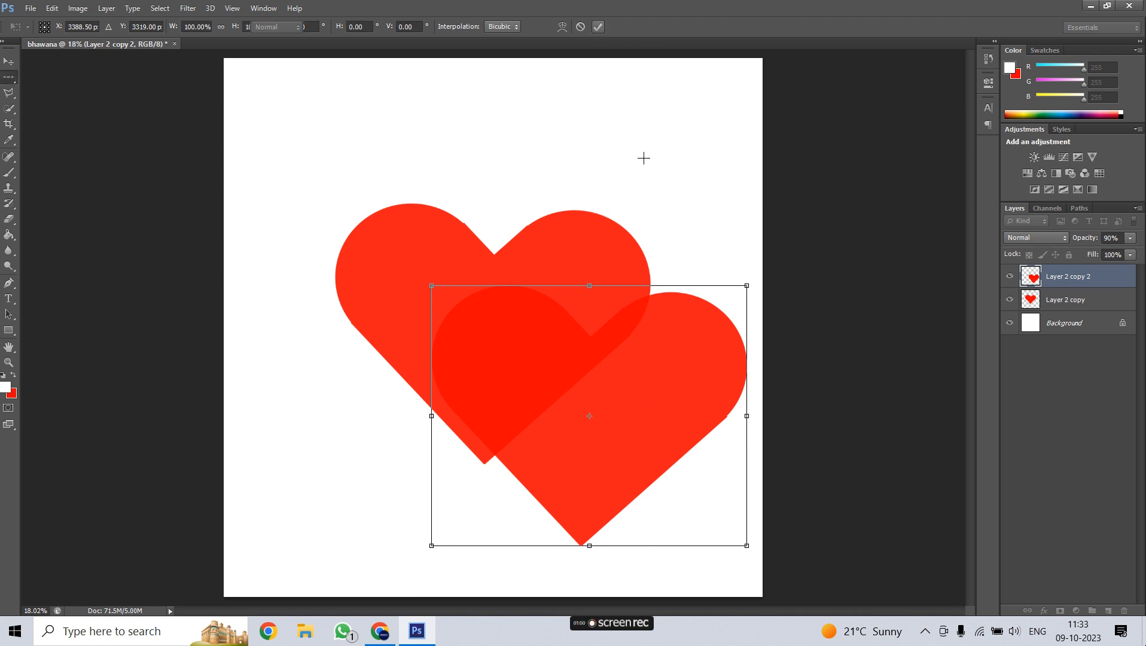
# Move the original heart to the canvas's upper-left corner and nudge the duplicate slightly lower so the two no longer overlap
pyautogui.press('v')
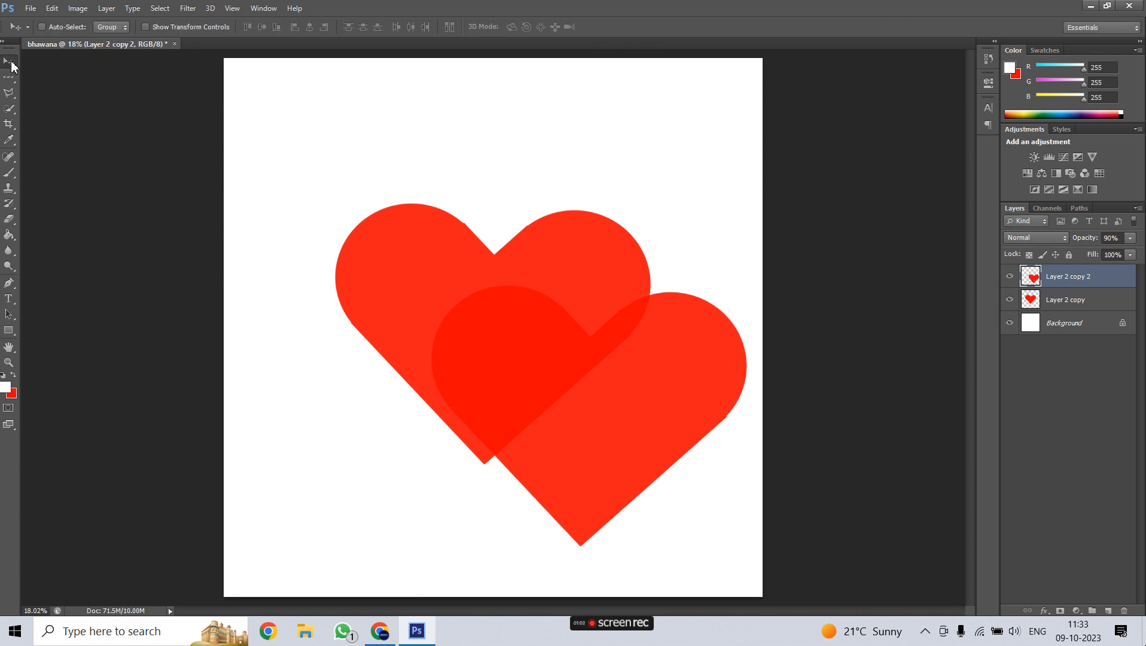
pyautogui.click(1070, 302)
pyautogui.moveTo(418, 270); pyautogui.dragTo(316, 161)
pyautogui.moveTo(573, 416); pyautogui.dragTo(618, 410)
pyautogui.click(1070, 277)
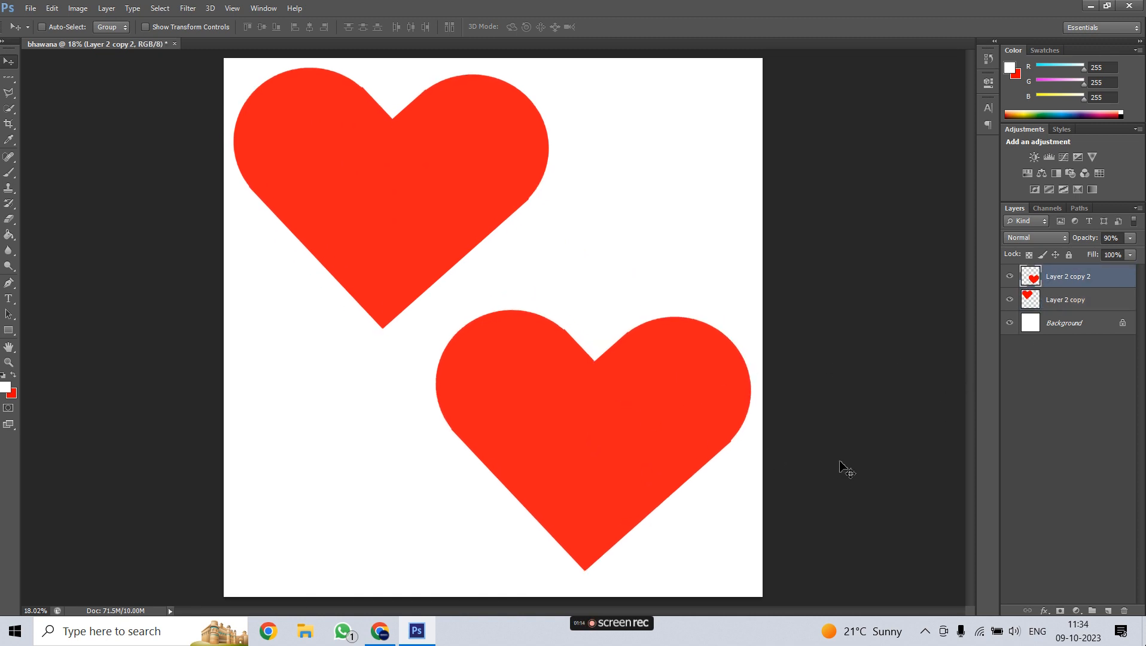
# Scale the lower-right heart proportionally to 57%
pyautogui.hotkey('ctrl', 't')
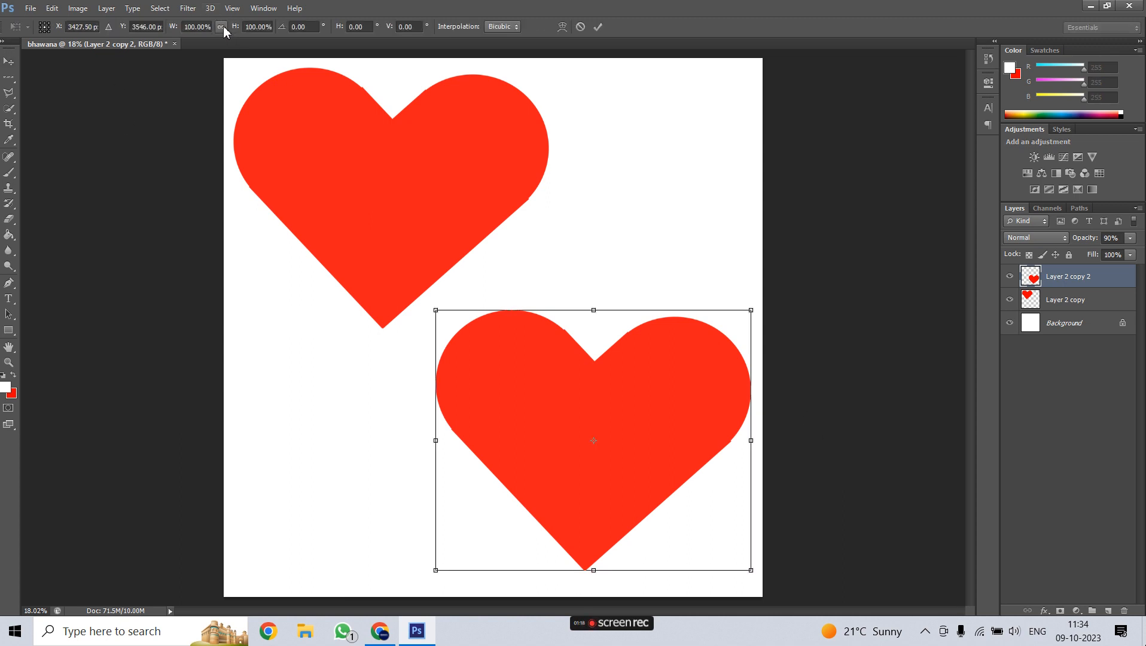
pyautogui.moveTo(173, 27); pyautogui.dragTo(140, 11)
pyautogui.click(597, 26)
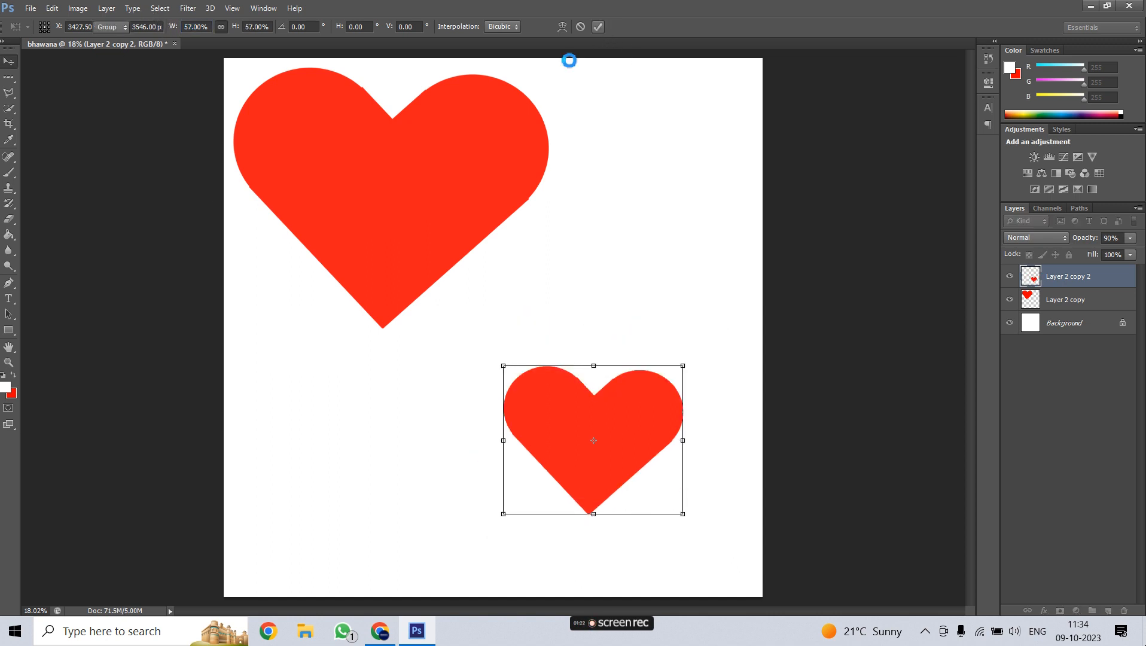
# Scale the upper-left heart on Layer 2 copy proportionally to 65% and move it slightly down
pyautogui.click(1059, 307)
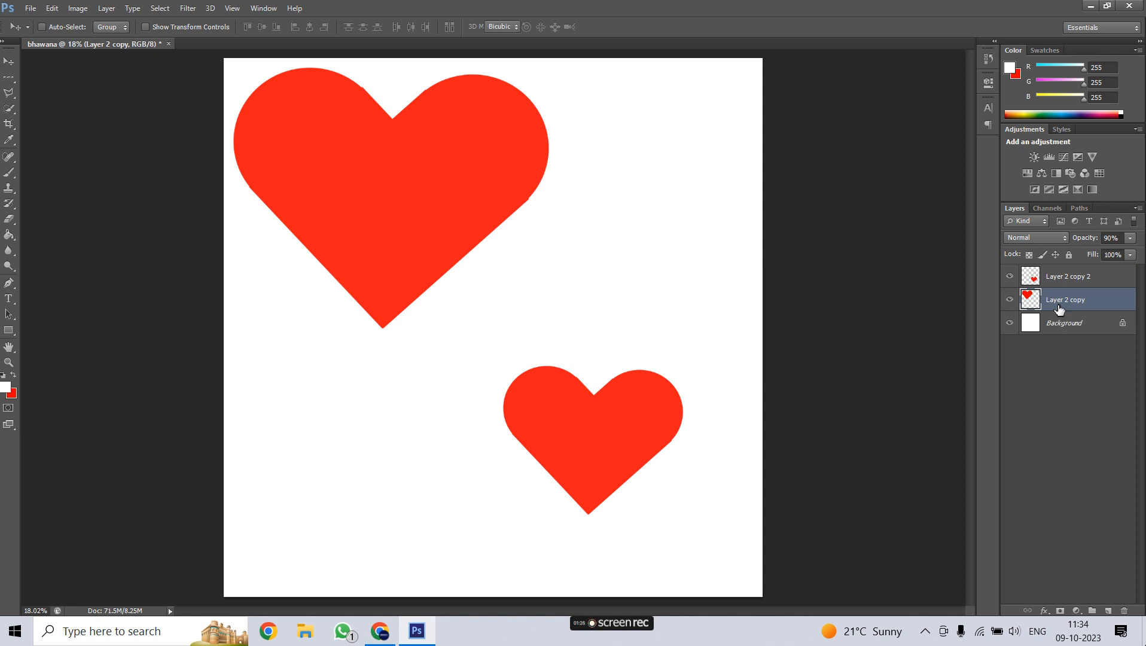
pyautogui.hotkey('ctrl', 't')
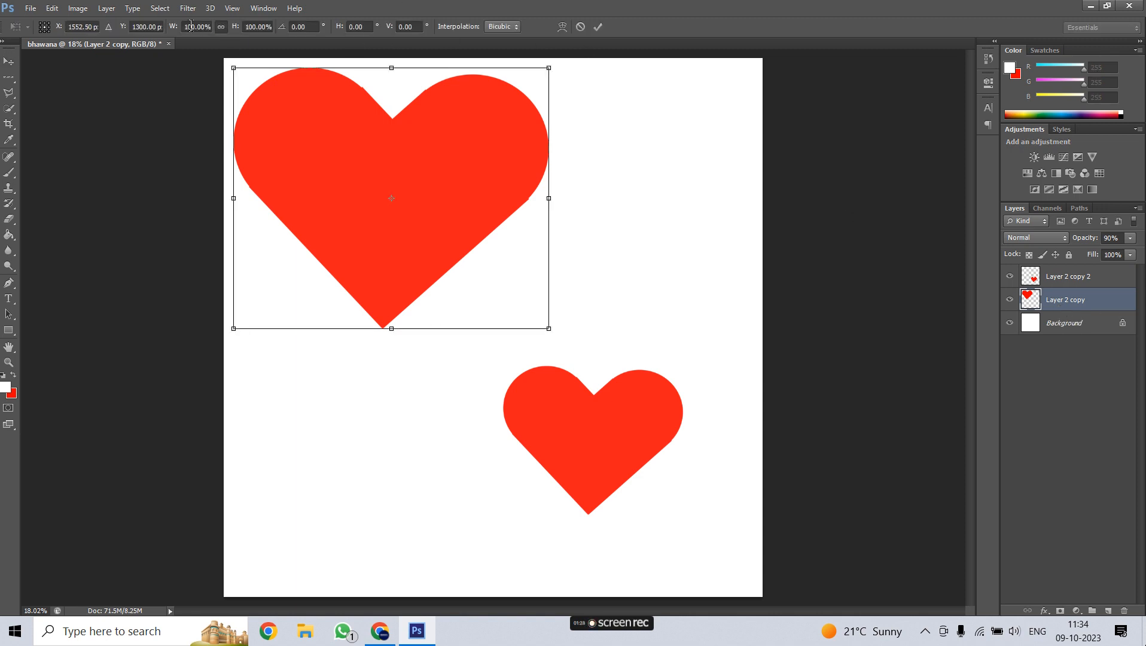
pyautogui.moveTo(173, 31); pyautogui.dragTo(153, 47)
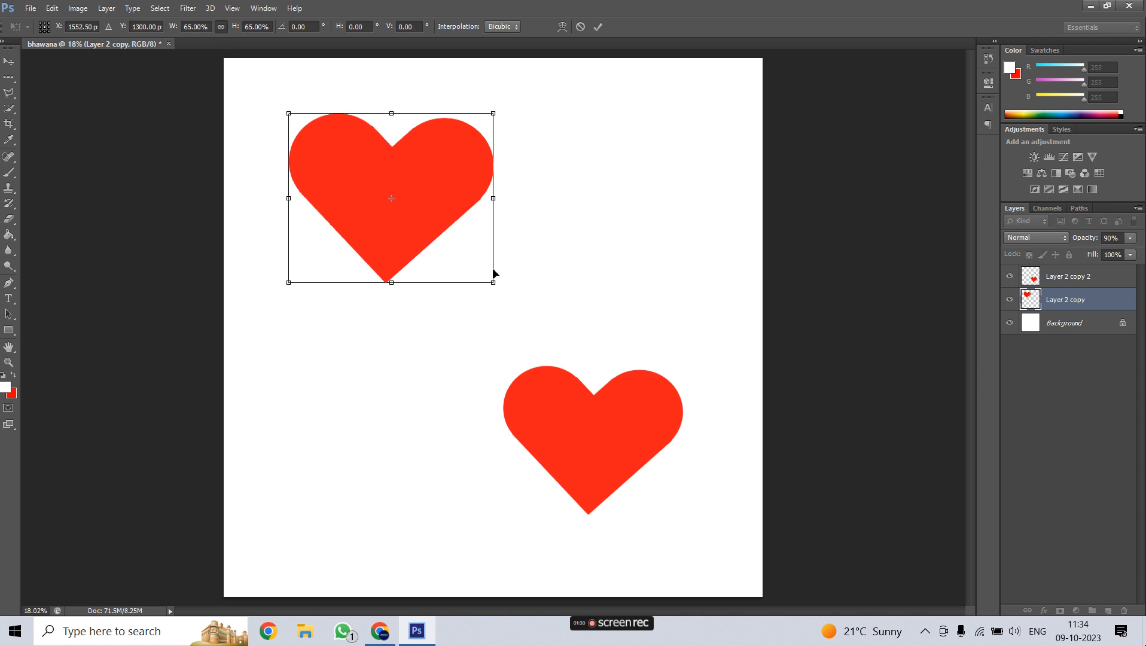
pyautogui.moveTo(429, 195); pyautogui.dragTo(423, 219)
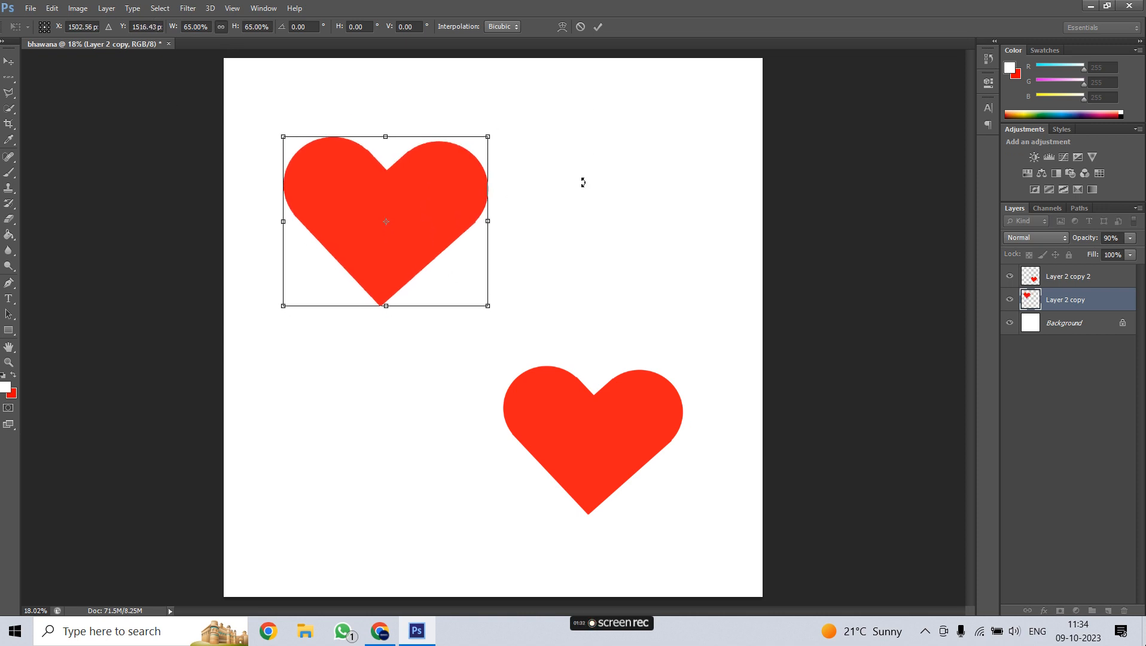
pyautogui.click(597, 26)
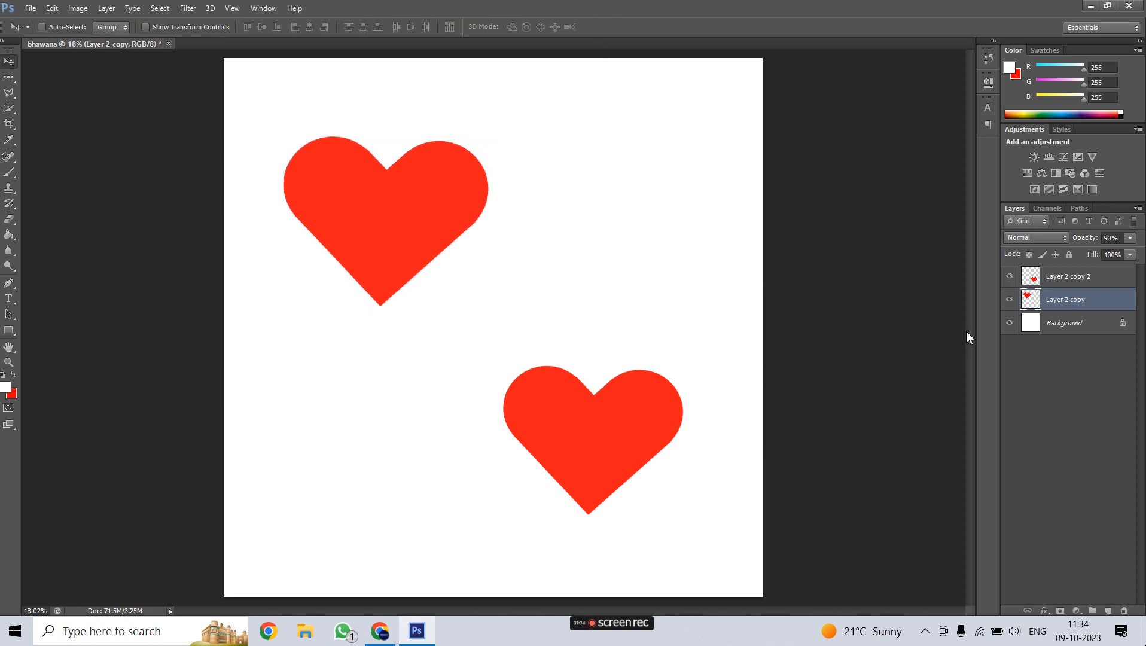
# Stretch the Layer 2 copy 2 heart to about 134% height and move it to the canvas's upper-right corner
pyautogui.click(1078, 278)
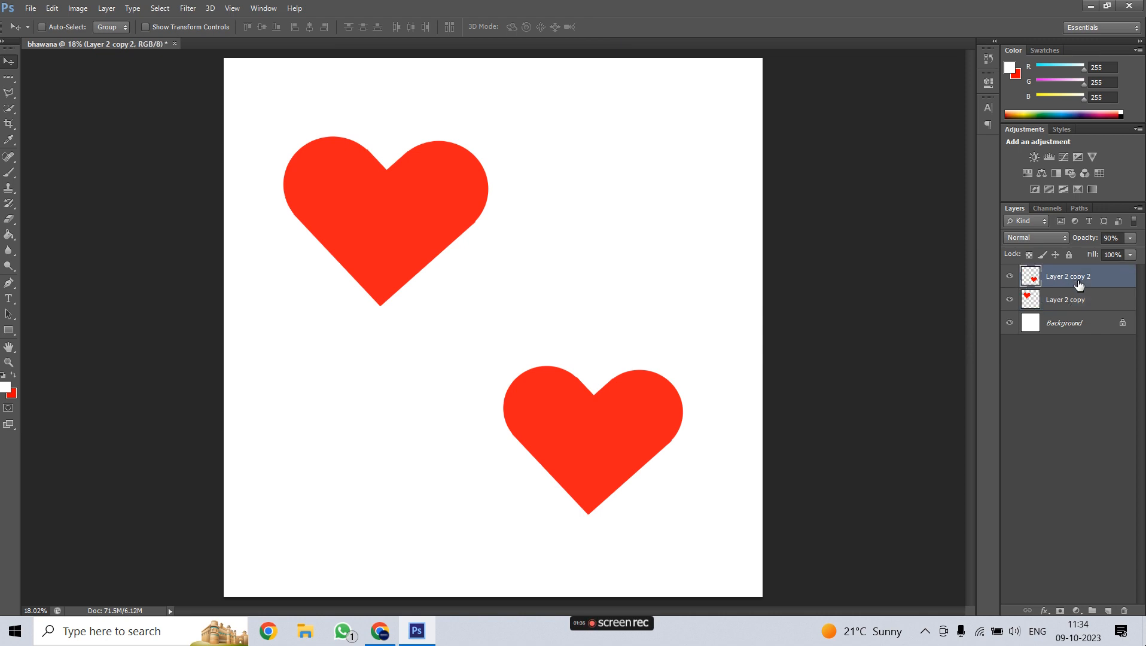
pyautogui.hotkey('ctrl', 't')
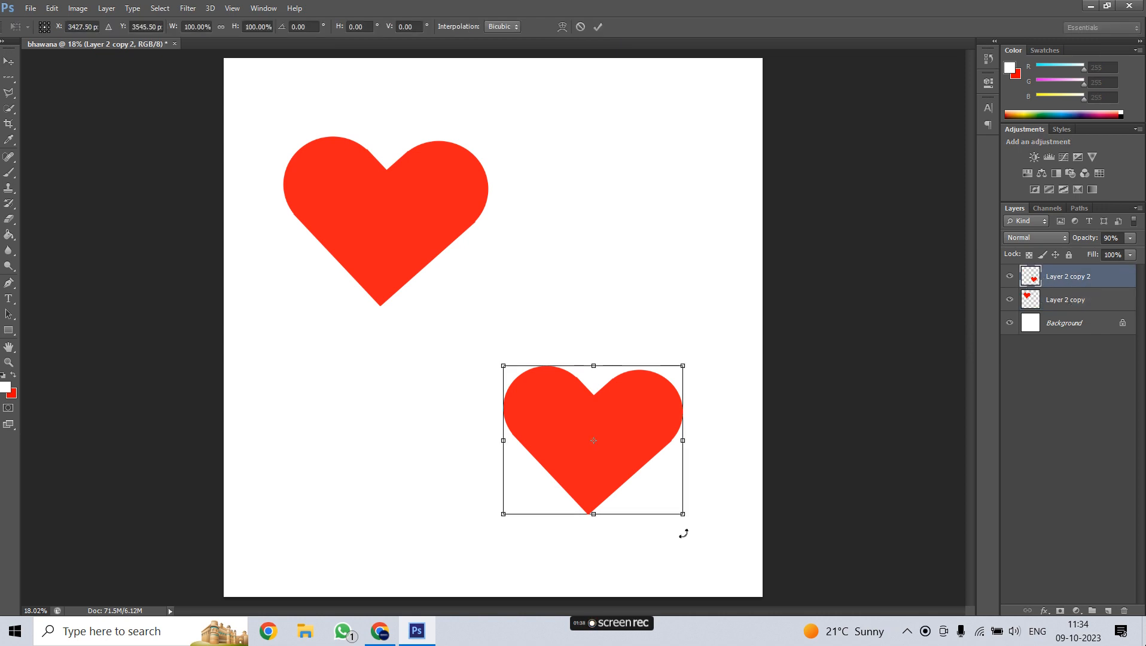
pyautogui.moveTo(629, 462); pyautogui.dragTo(598, 376)
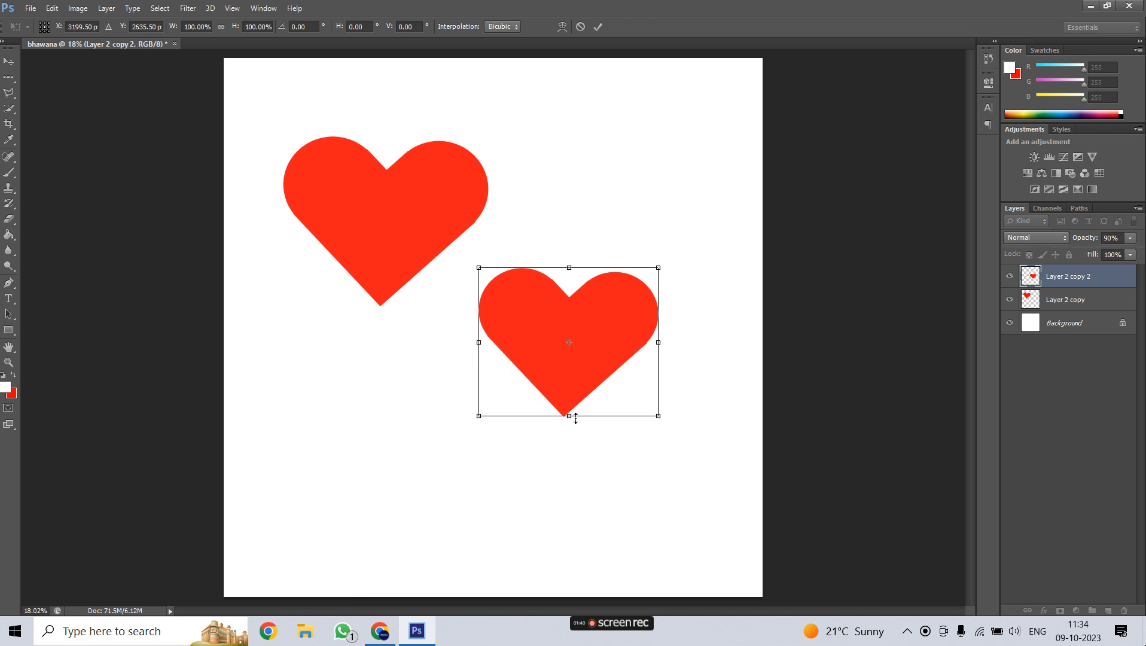
pyautogui.moveTo(569, 415); pyautogui.dragTo(569, 466)
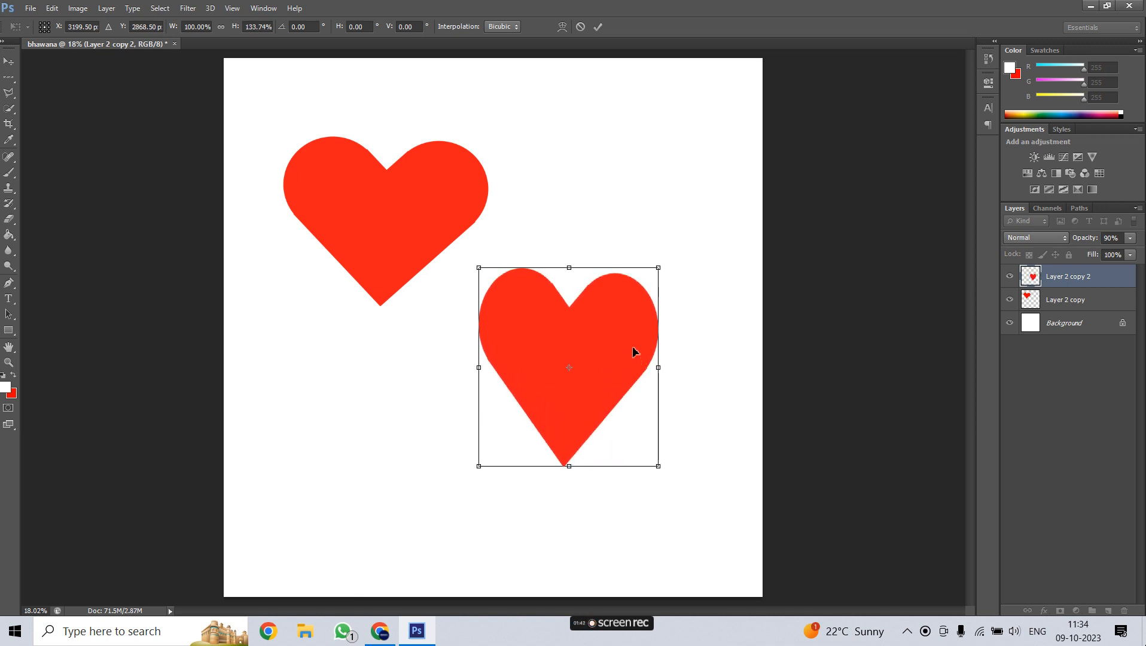
pyautogui.moveTo(628, 340); pyautogui.dragTo(689, 154)
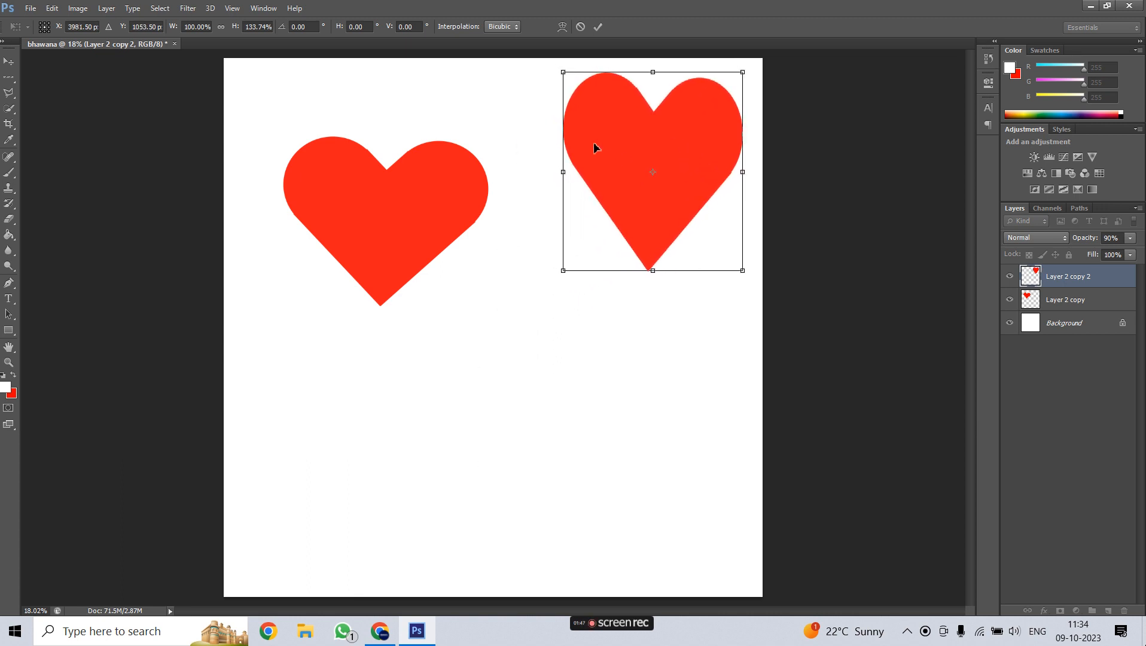
pyautogui.click(598, 26)
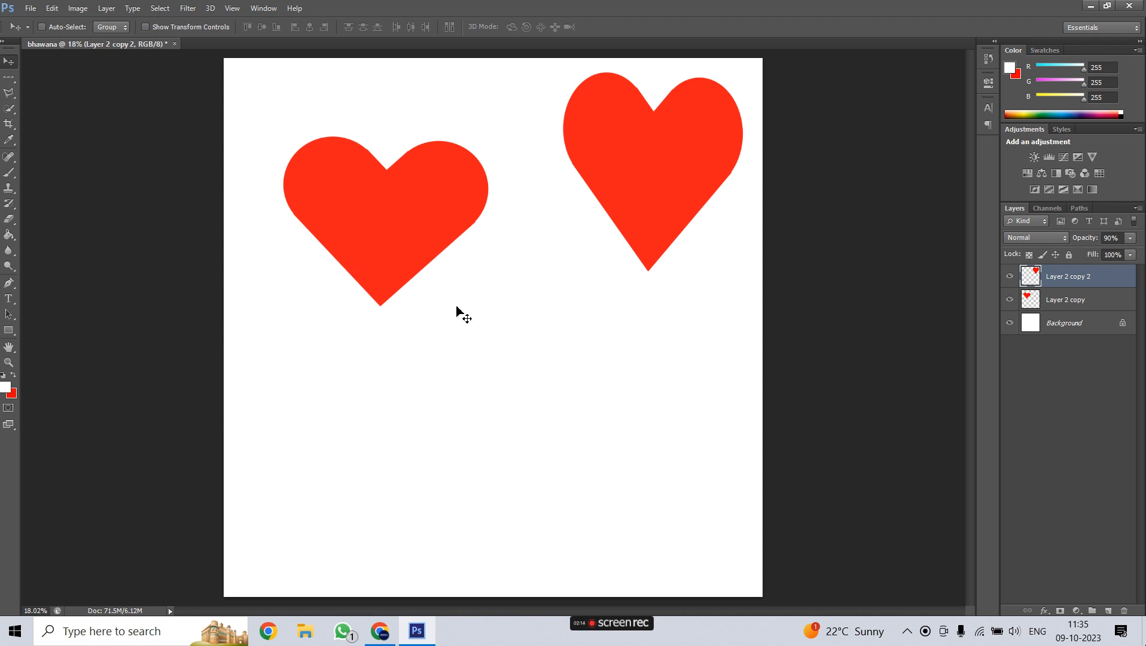
# Duplicate the upper-left heart and stretch the duplicate to about 174% width and 124% height across the canvas's lower half
pyautogui.click(1090, 300)
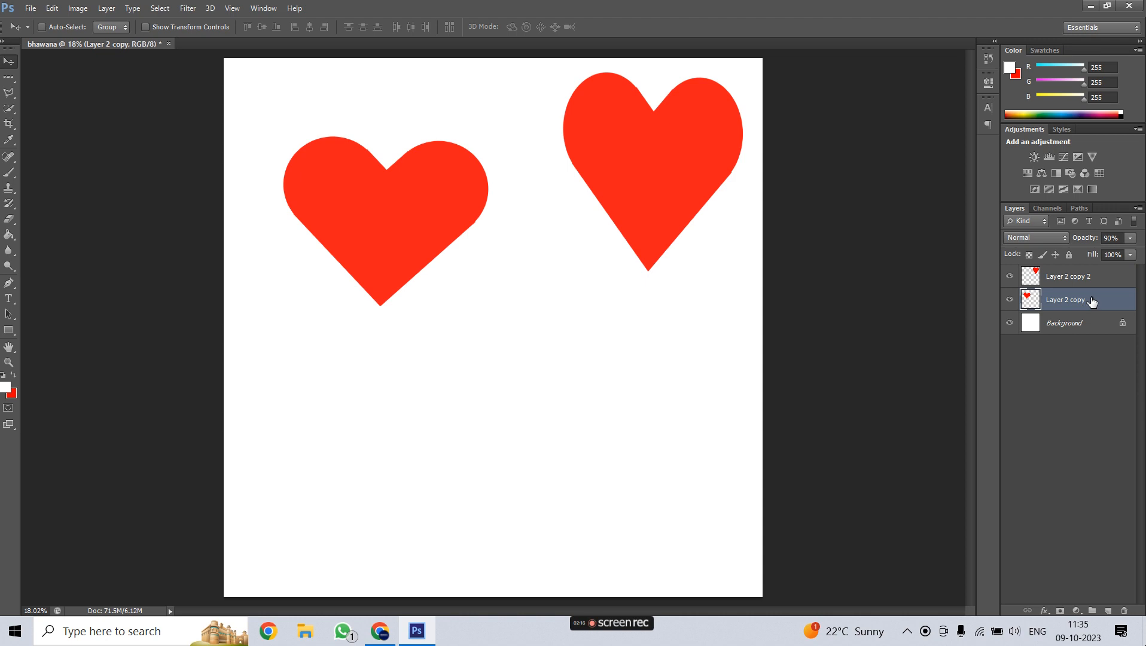
pyautogui.hotkey('ctrl', 'j')
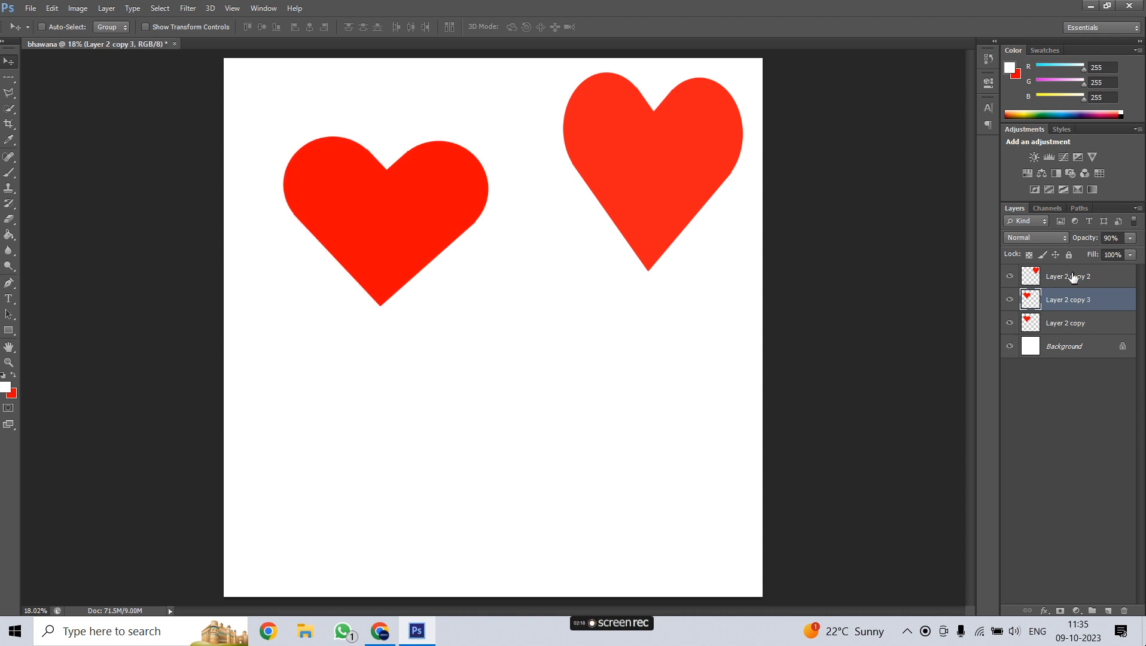
pyautogui.hotkey('ctrl', 't')
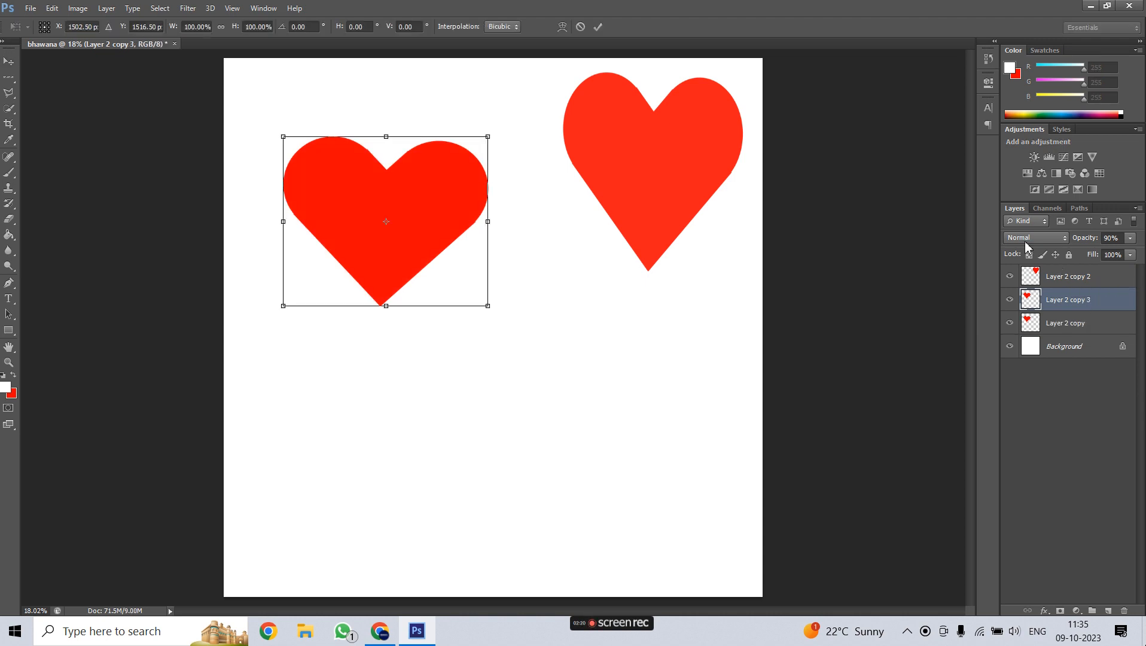
pyautogui.moveTo(408, 195); pyautogui.dragTo(519, 390)
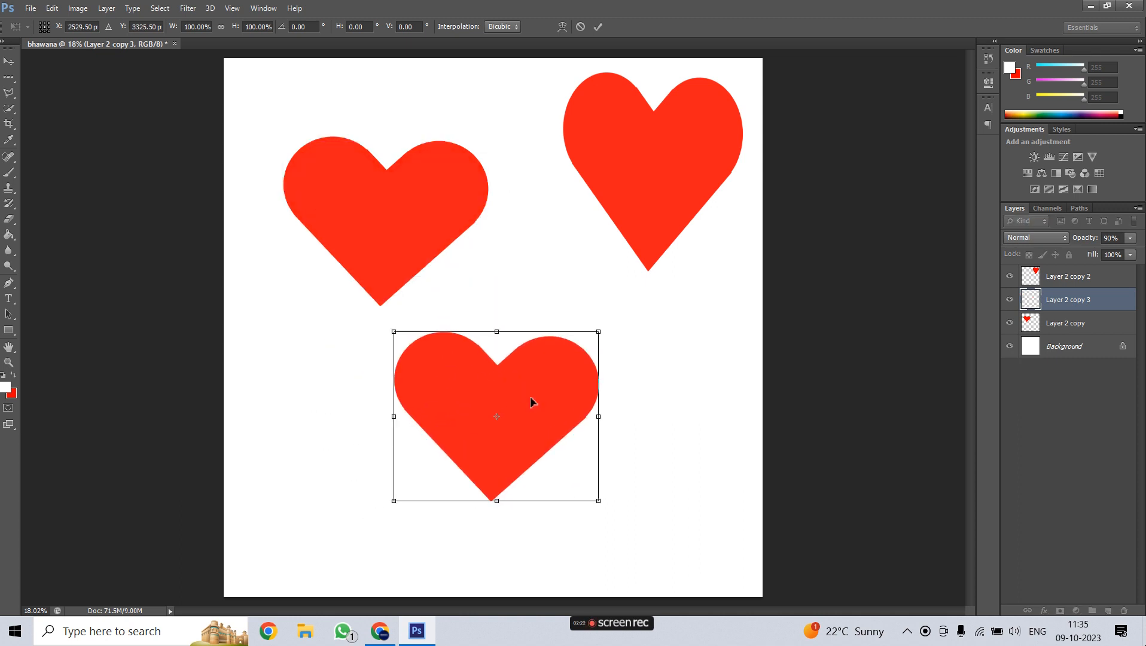
pyautogui.moveTo(600, 419); pyautogui.dragTo(754, 439)
pyautogui.moveTo(631, 404); pyautogui.dragTo(611, 412)
pyautogui.moveTo(552, 508); pyautogui.dragTo(557, 544)
pyautogui.moveTo(604, 481)
pyautogui.mouseDown()
pyautogui.moveTo(607, 444)
pyautogui.moveTo(666, 418)
pyautogui.moveTo(627, 438)
pyautogui.moveTo(609, 465)
pyautogui.mouseUp()
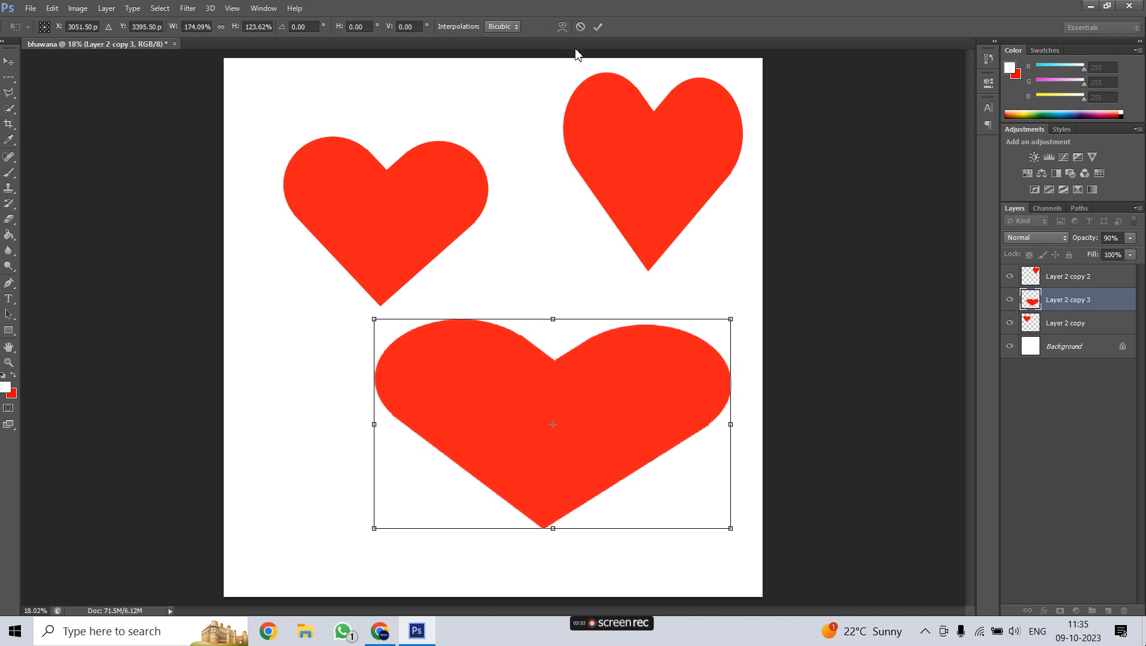
pyautogui.click(600, 26)
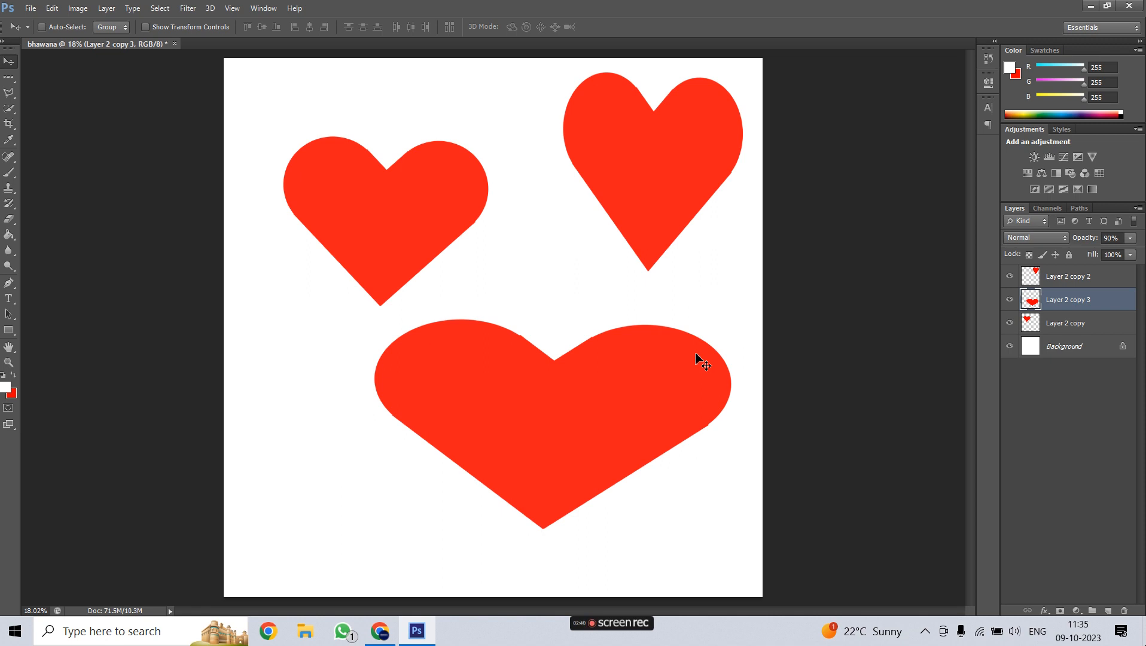
# Toggle the visibility of the two upper hearts to identify their layers, and move Layer 2 copy 3 to the top of the layer stack
pyautogui.click(1076, 324)
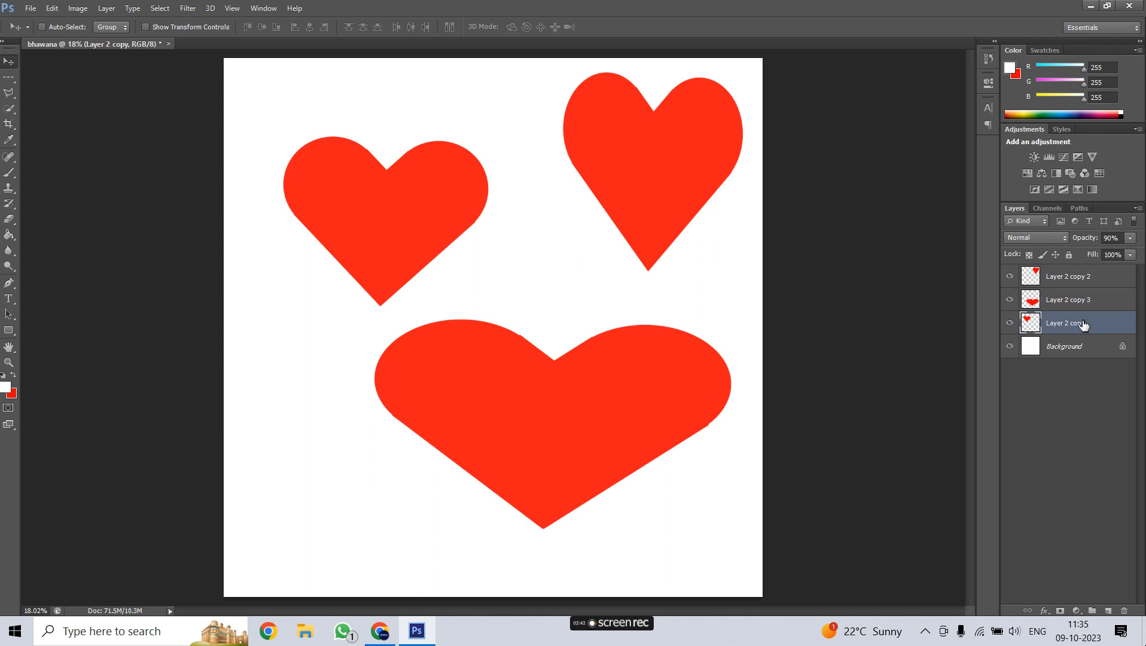
pyautogui.click(1010, 323)
pyautogui.click(1010, 322)
pyautogui.click(1080, 278)
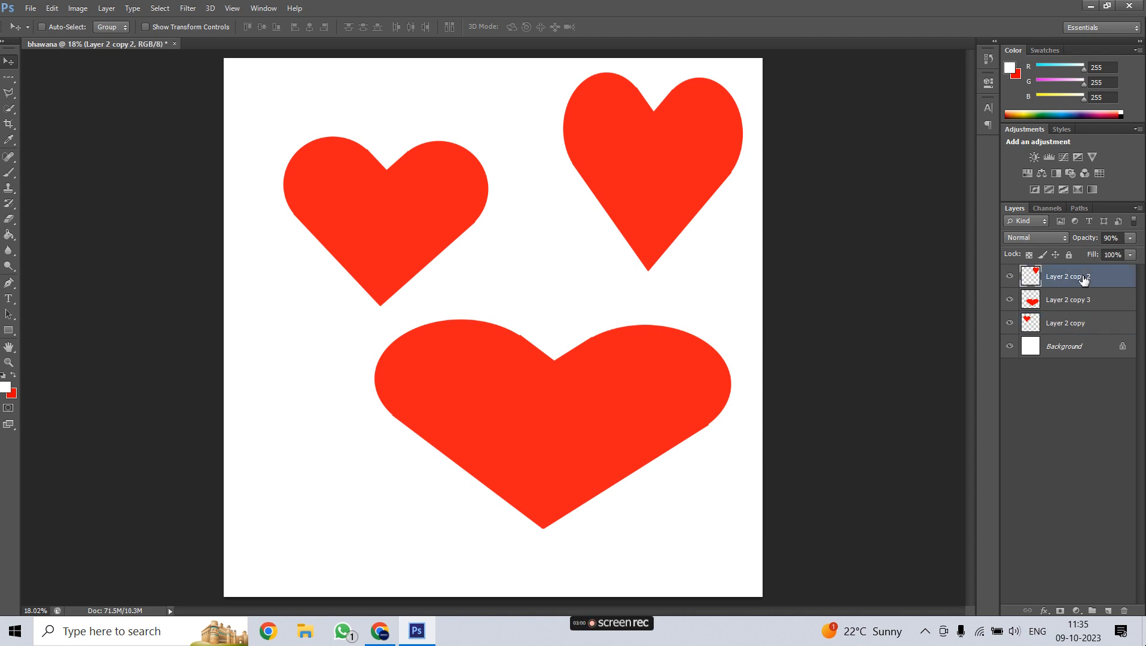
pyautogui.click(1008, 277)
pyautogui.click(1008, 277)
pyautogui.moveTo(1095, 299); pyautogui.dragTo(1096, 274)
# Shrink and stretch the upper-right heart vertically with Free Transform, ending at about 106% height
pyautogui.click(1070, 308)
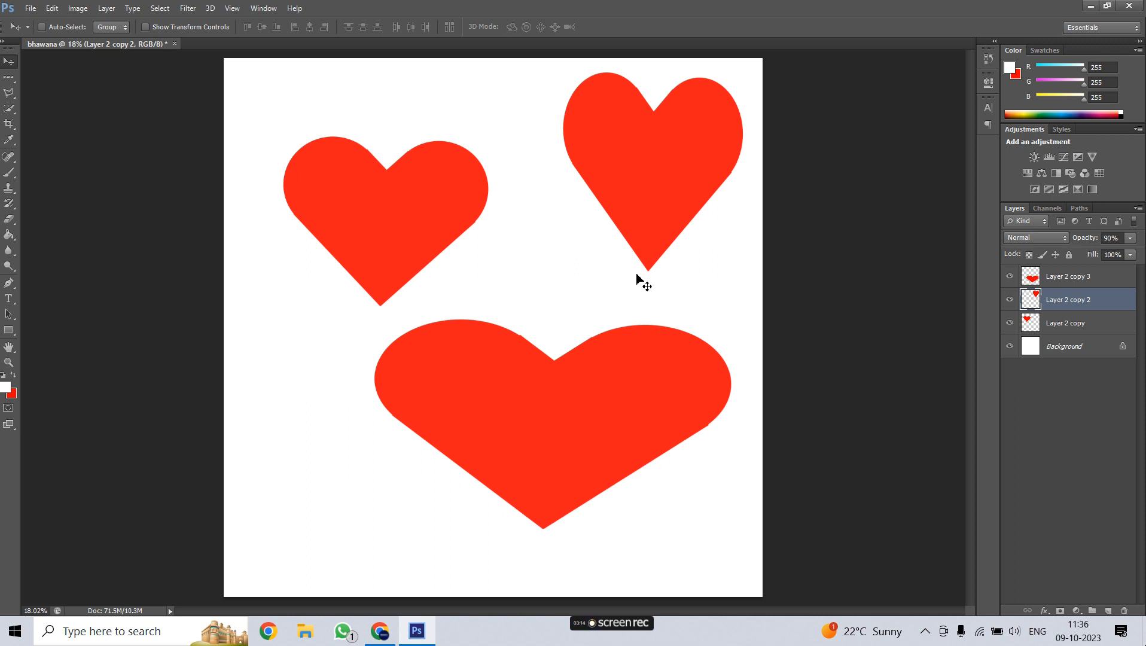
pyautogui.hotkey('ctrl', 't')
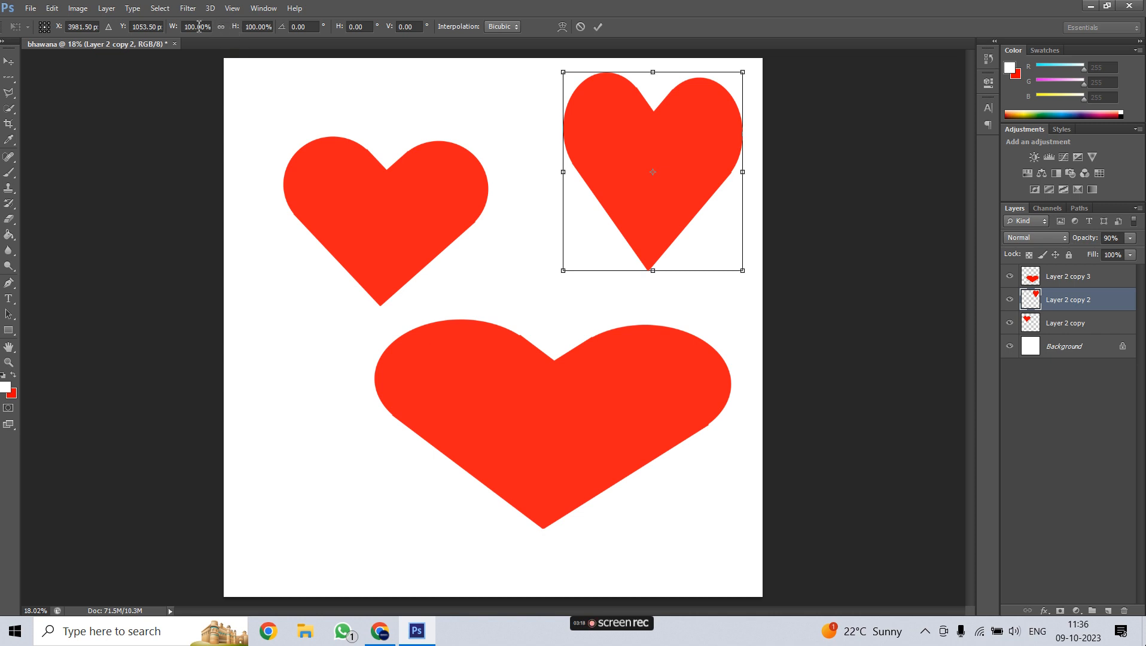
pyautogui.click(220, 27)
pyautogui.moveTo(655, 274); pyautogui.dragTo(654, 203)
pyautogui.moveTo(656, 209); pyautogui.dragTo(662, 288)
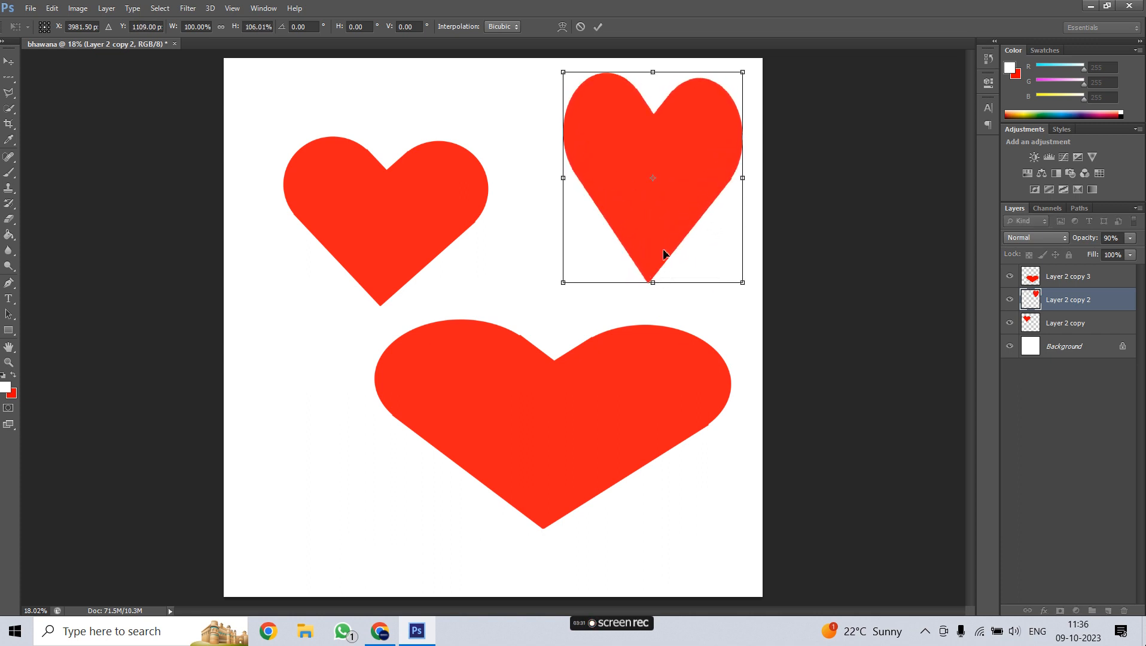
pyautogui.click(597, 27)
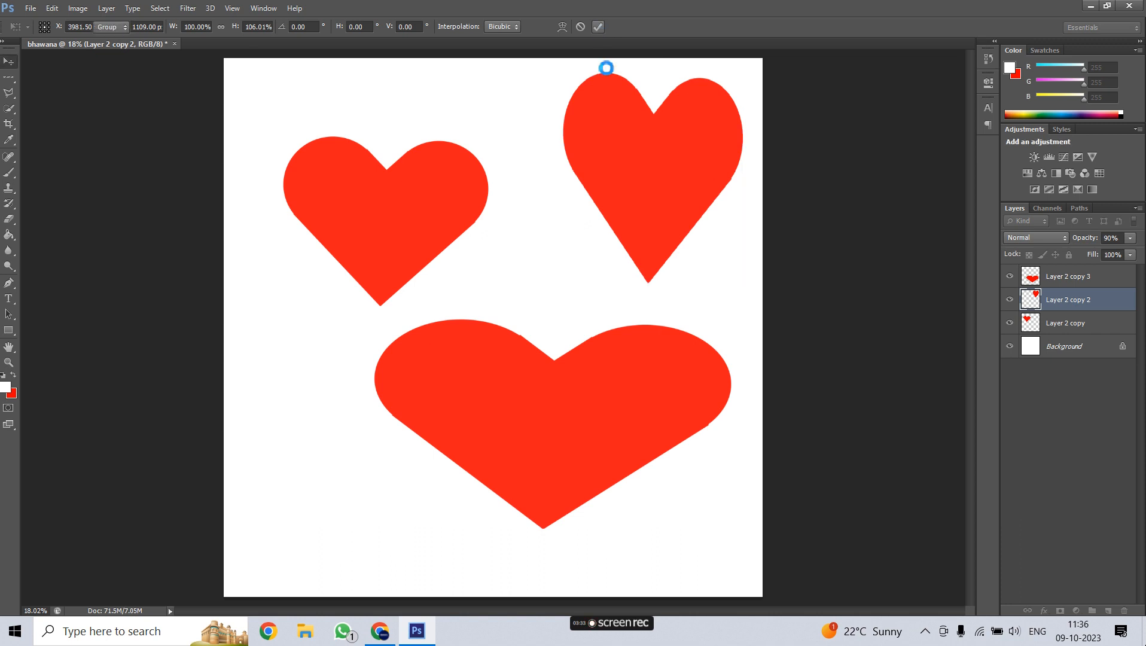
# Delete the two duplicate heart layers, Layer 2 copy 3 and Layer 2 copy 2
pyautogui.click(1082, 284)
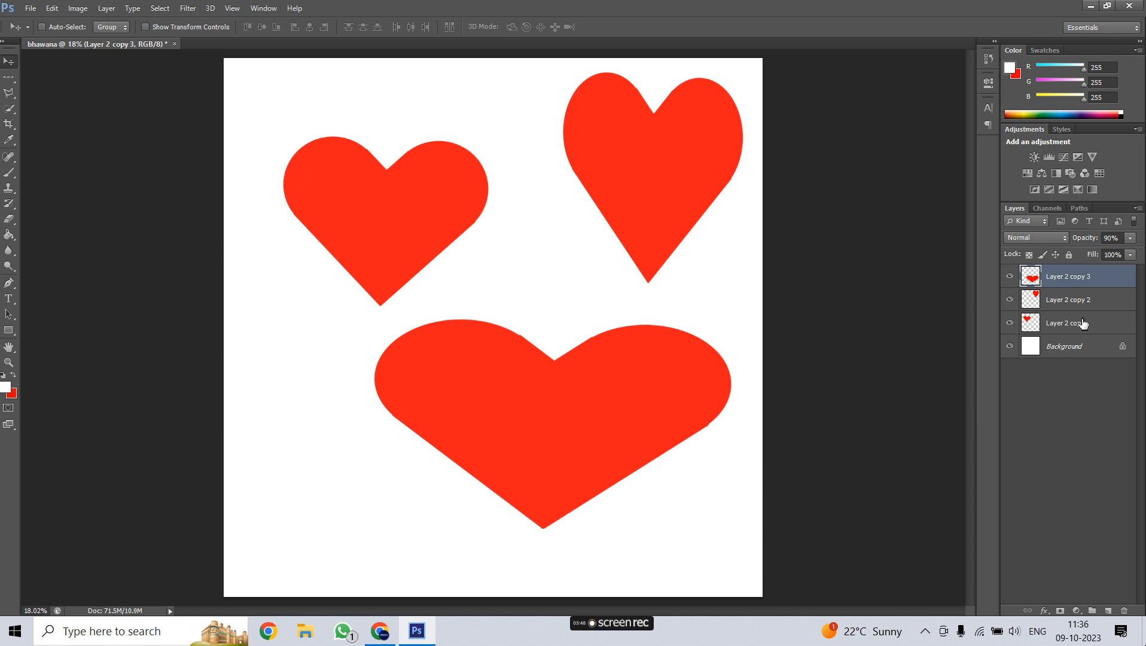
pyautogui.press('Delete')
pyautogui.press('Delete')
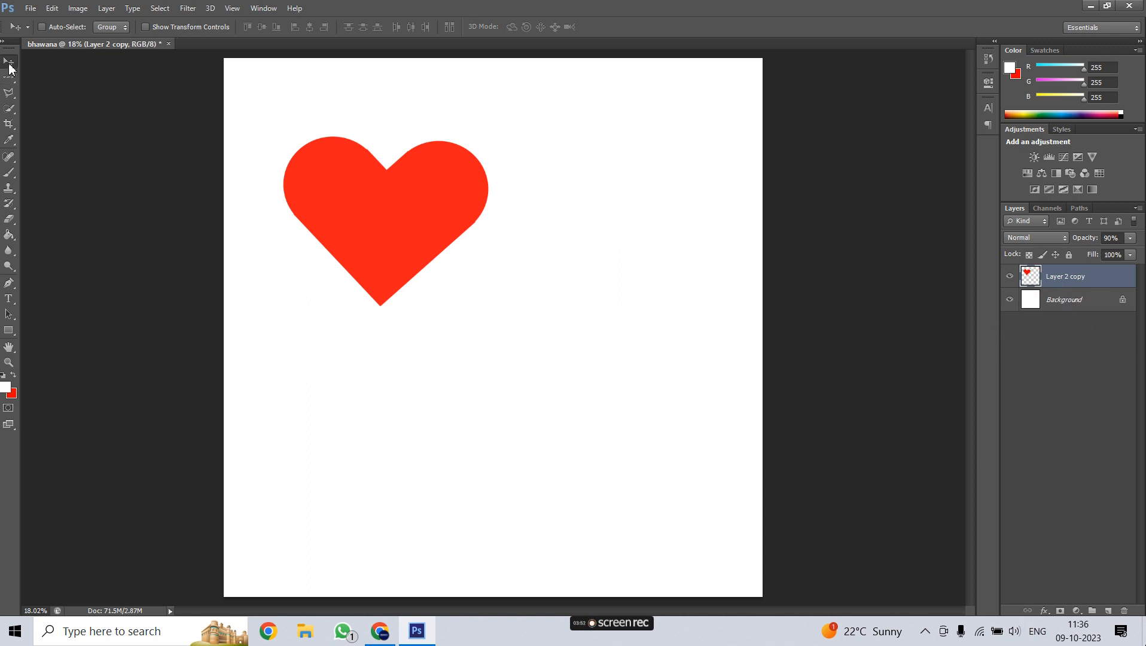
# Select the whole canvas and align the remaining heart to its vertical center
pyautogui.hotkey('ctrl', 'a')
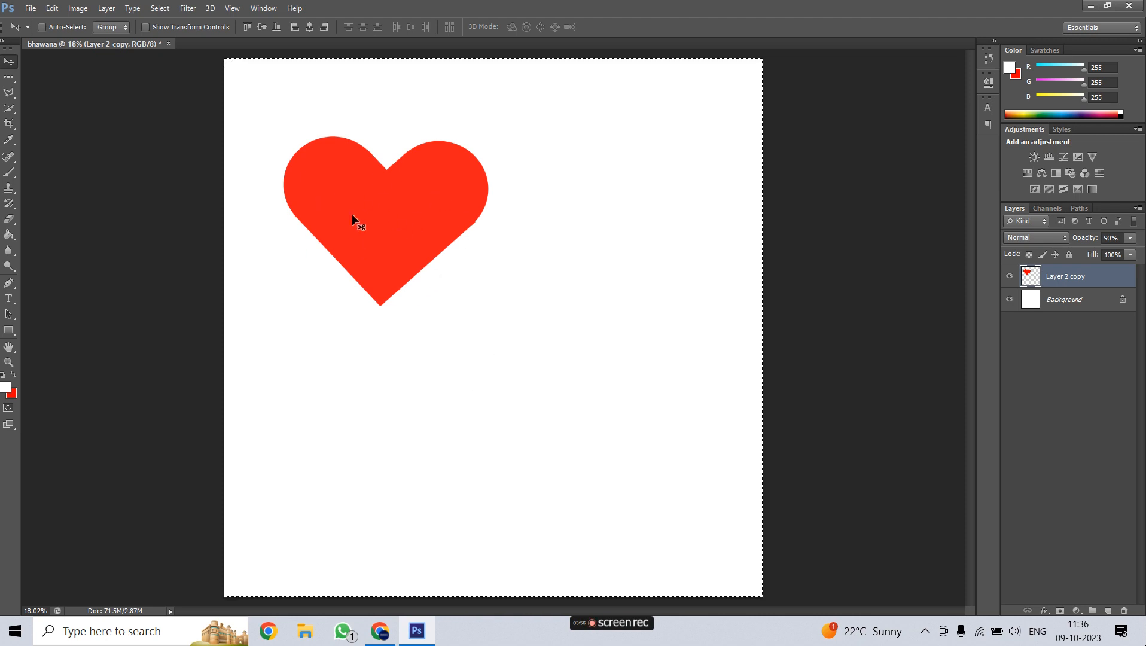
pyautogui.click(263, 27)
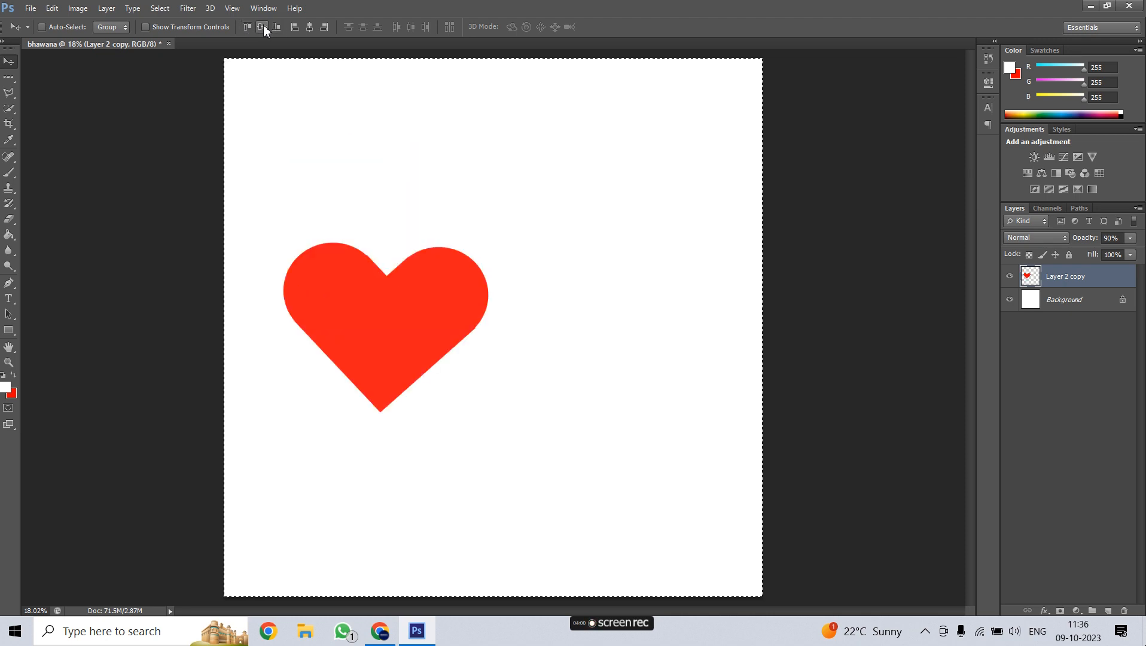
# Center the heart horizontally on the canvas, clear the selection, and enlarge the heart proportionally about its center with Free Transform
pyautogui.click(308, 26)
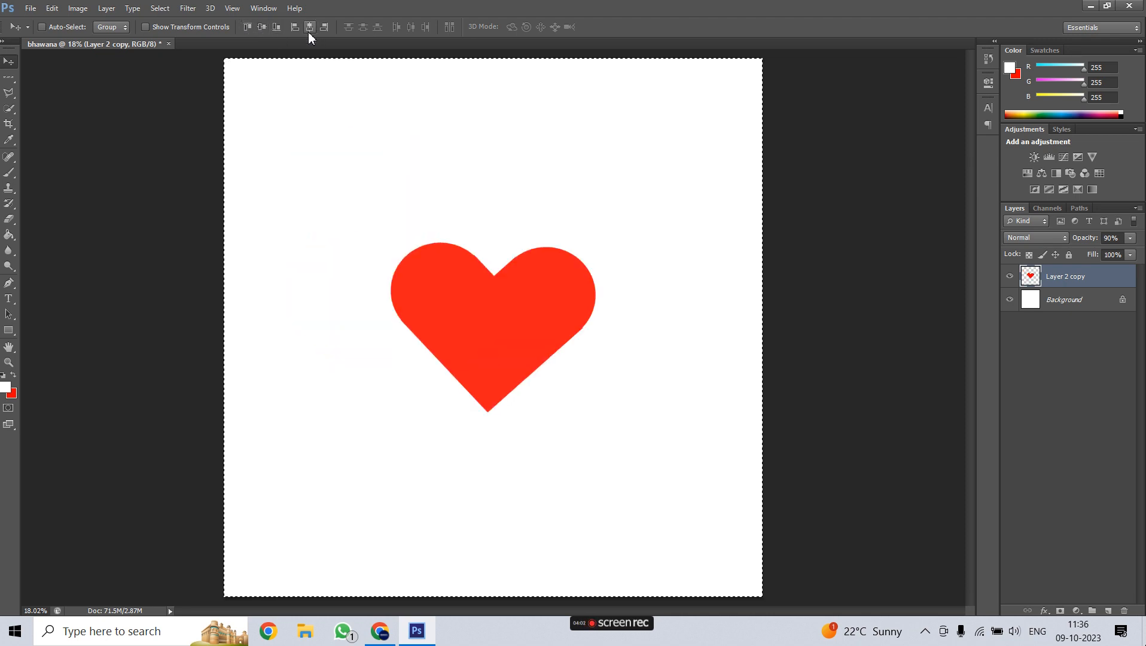
pyautogui.hotkey('ctrl', 'd')
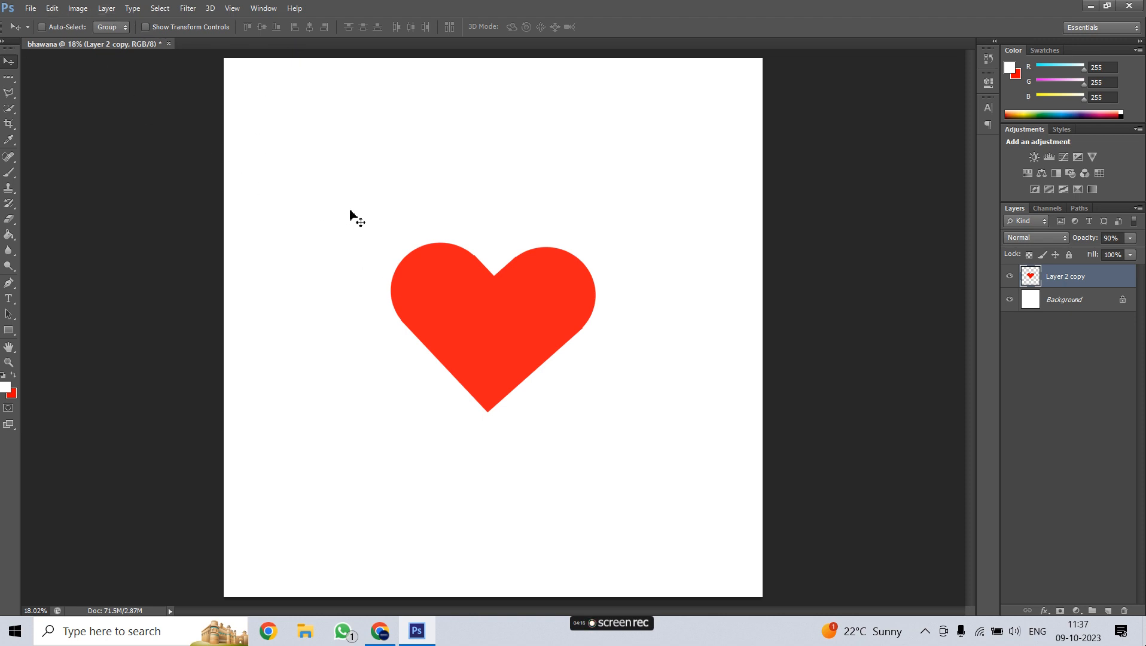
pyautogui.hotkey('ctrl', 't')
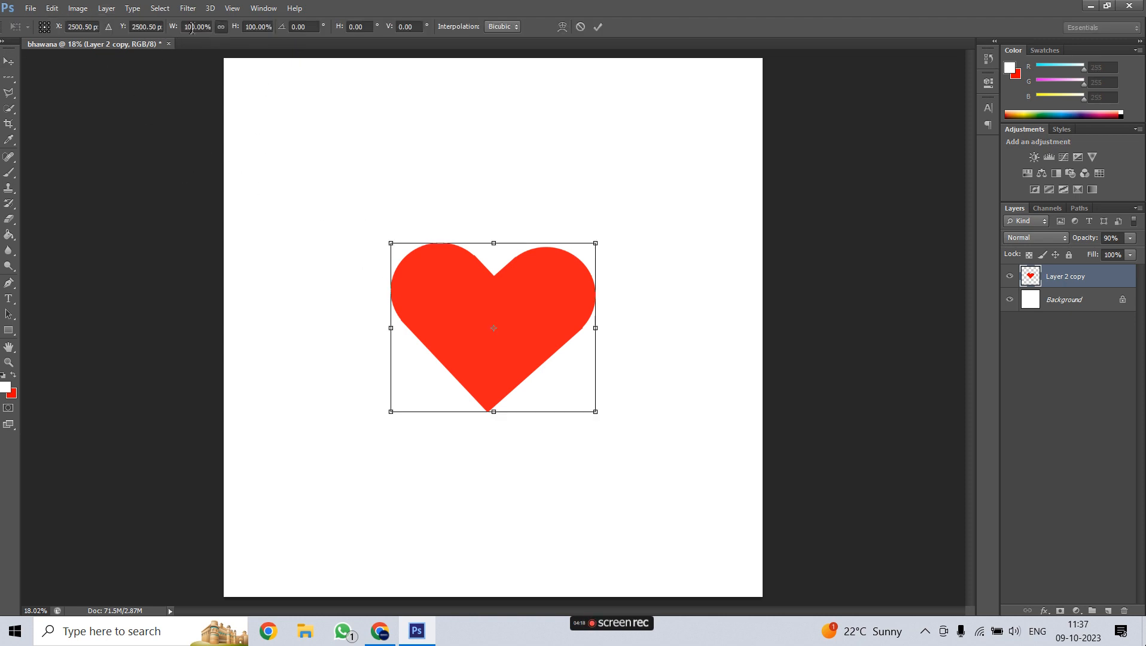
pyautogui.moveTo(170, 32); pyautogui.dragTo(200, 36)
pyautogui.click(598, 27)
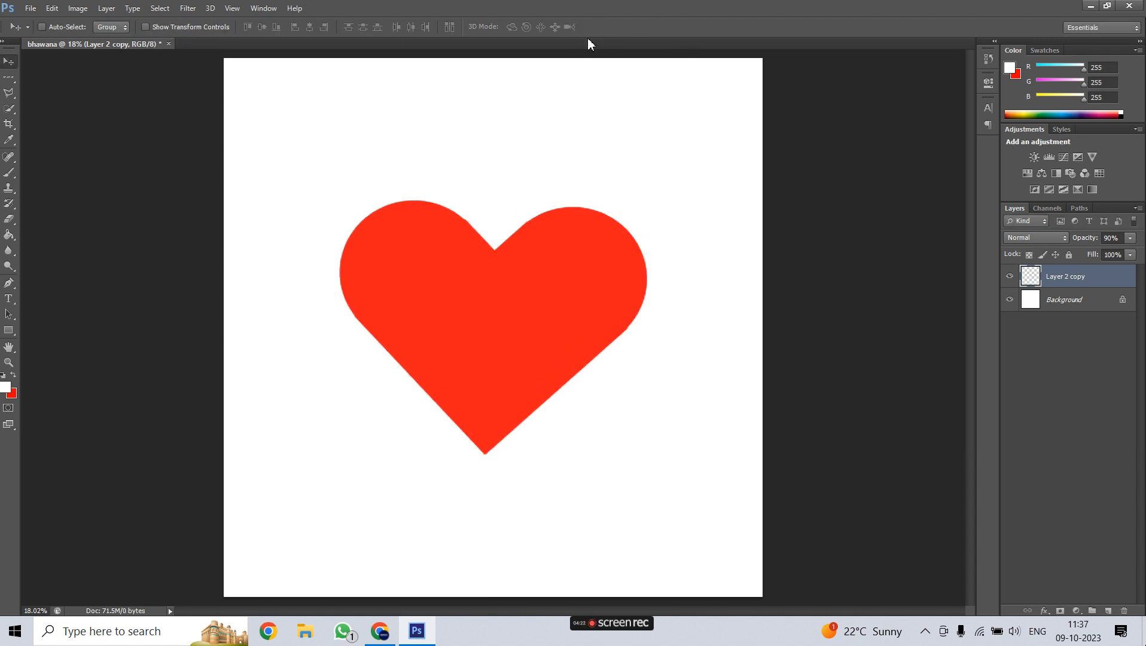
# Define the canvas with the single centered heart as a pattern, keeping the suggested pattern name
pyautogui.click(52, 8)
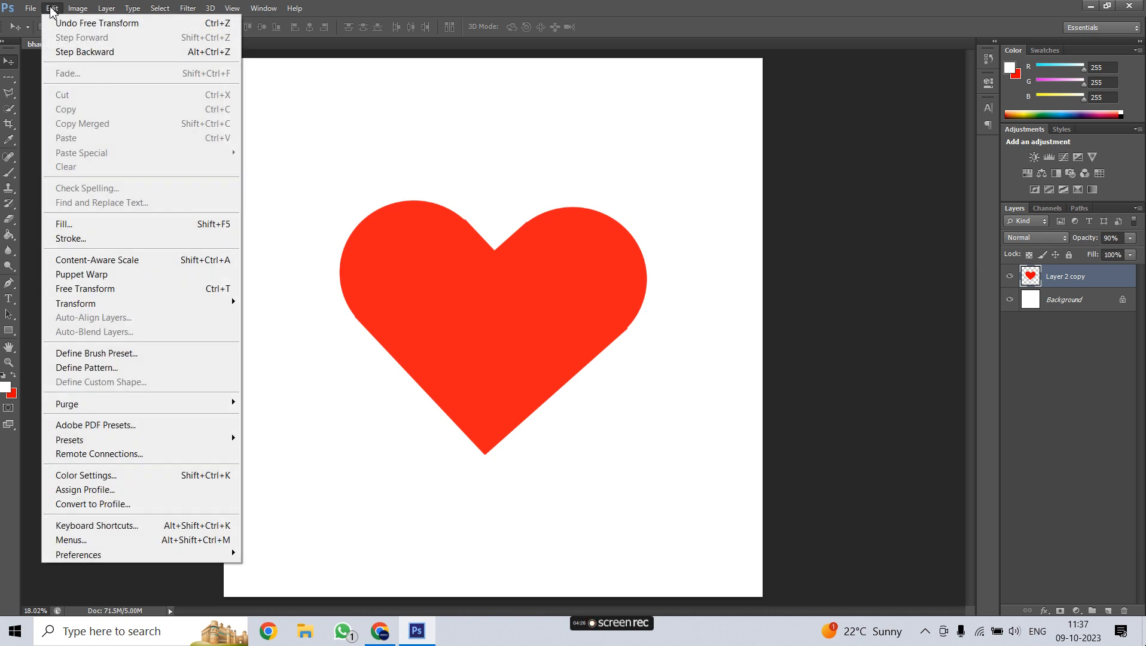
pyautogui.click(97, 369)
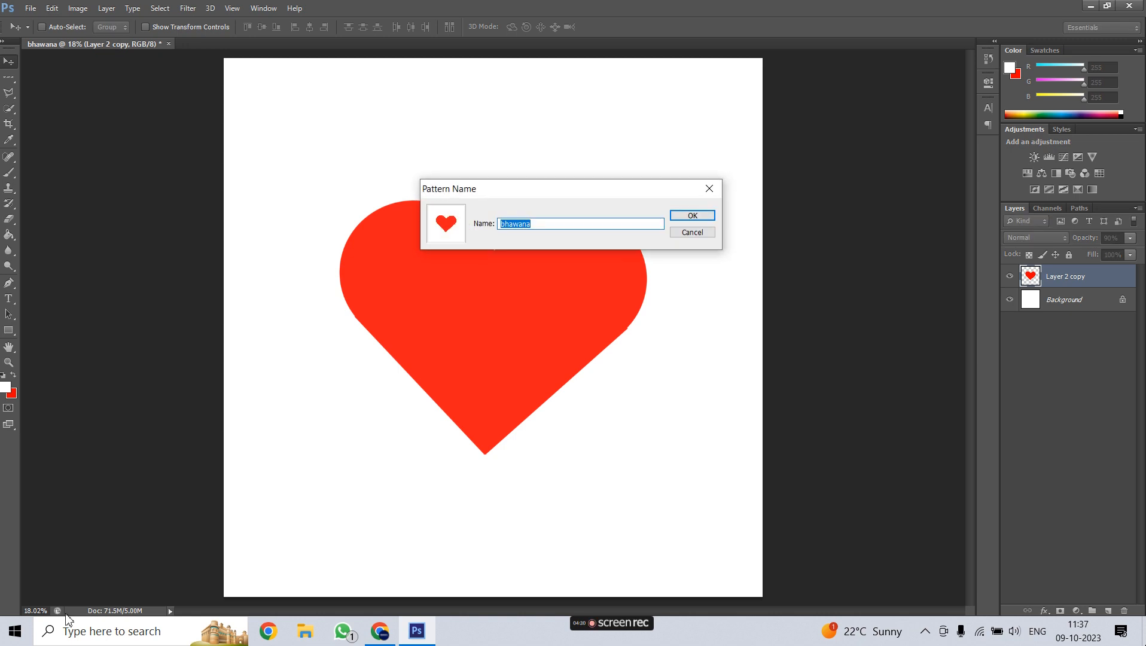
pyautogui.click(694, 216)
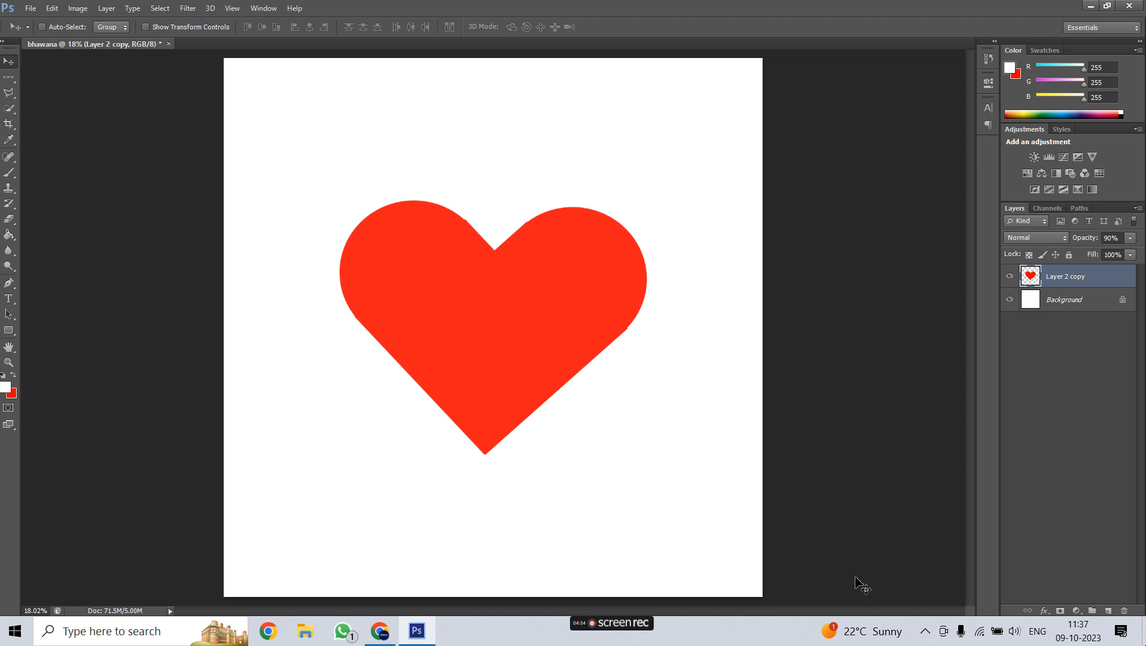
# Try the single-heart pattern in a Pattern Fill layer at 20% scale, and delete that fill layer
pyautogui.click(1075, 610)
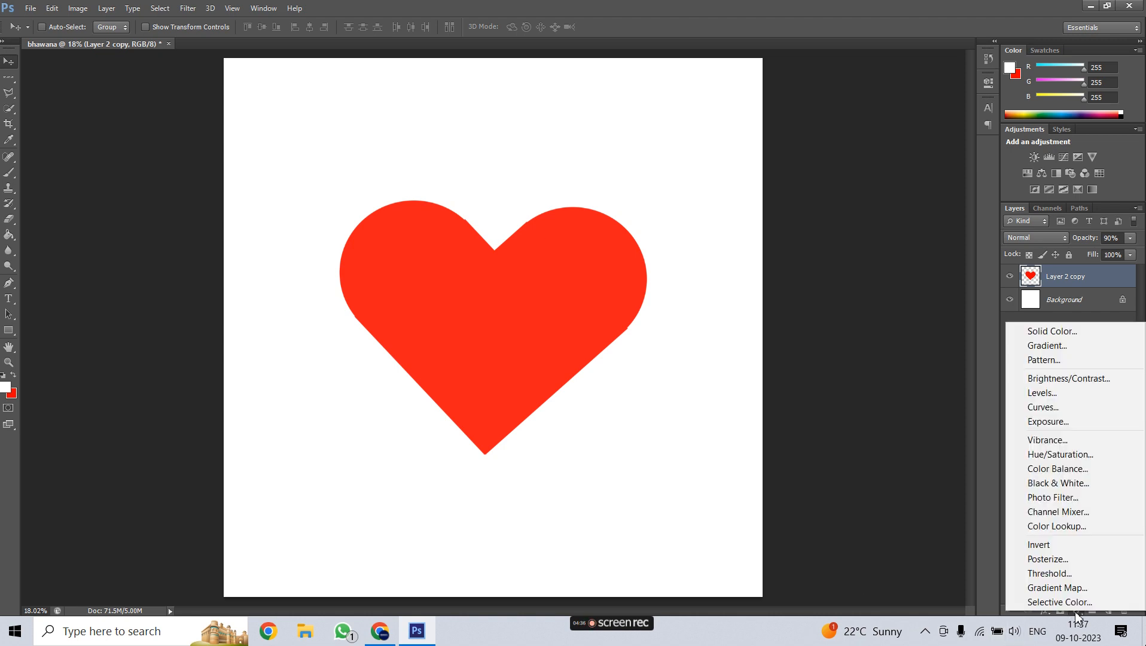
pyautogui.click(1075, 611)
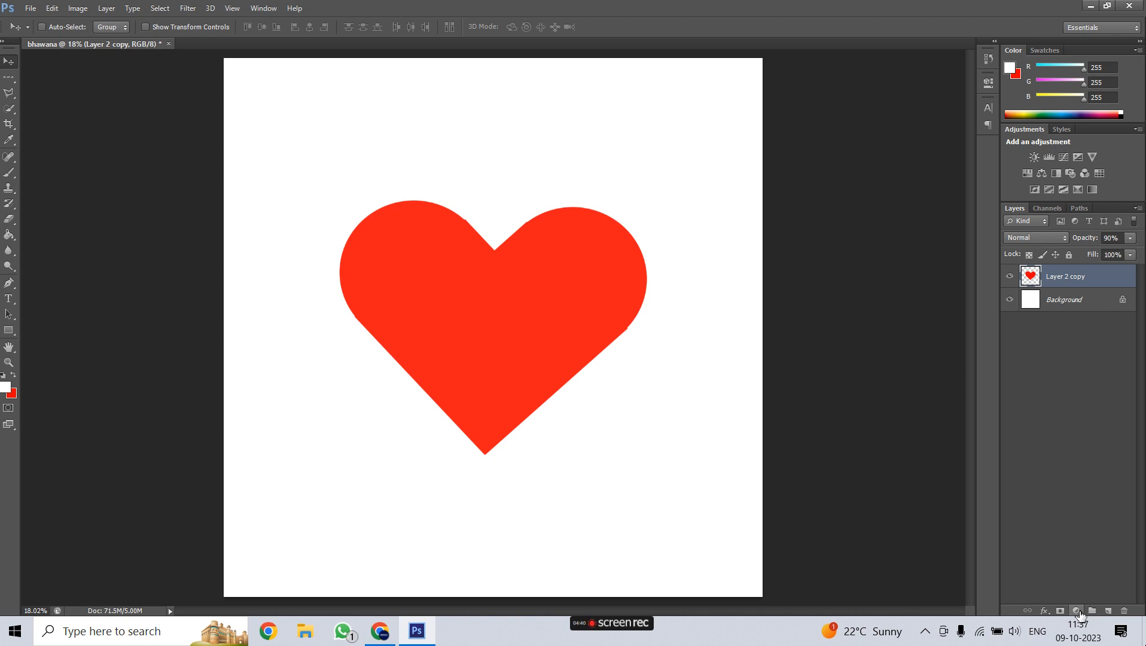
pyautogui.click(1076, 611)
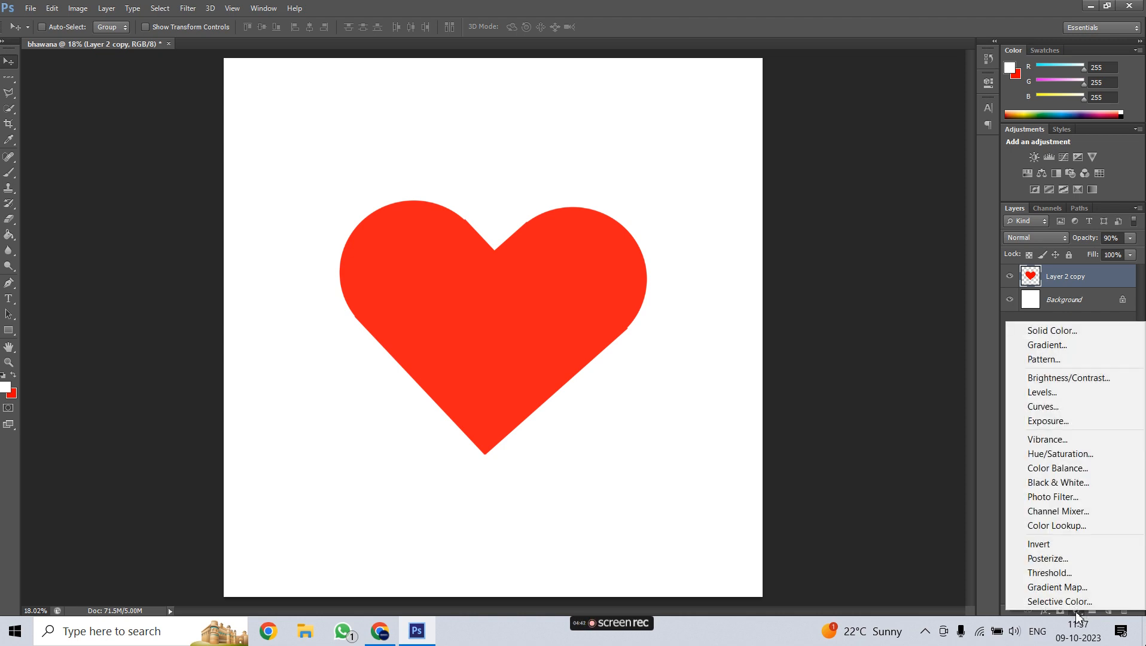
pyautogui.click(1068, 360)
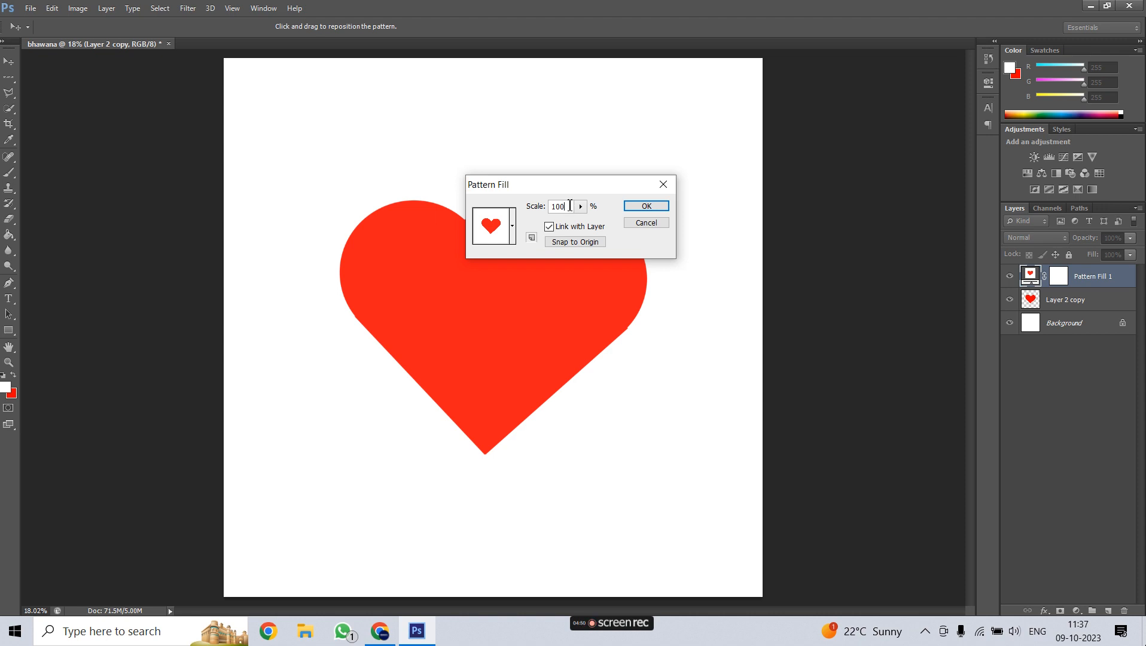
pyautogui.press('Down')
pyautogui.press('Down')
pyautogui.press('Down')
pyautogui.press('Down')
pyautogui.press('Down')
pyautogui.press('Down')
pyautogui.press('Down')
pyautogui.press('Down')
pyautogui.press('Down')
pyautogui.press('Down')
pyautogui.press('Down')
pyautogui.press('Down')
pyautogui.press('Down')
pyautogui.press('Down')
pyautogui.press('Down')
pyautogui.press('Down')
pyautogui.press('Down')
pyautogui.press('Down')
pyautogui.press('Down')
pyautogui.press('Down')
pyautogui.press('Down')
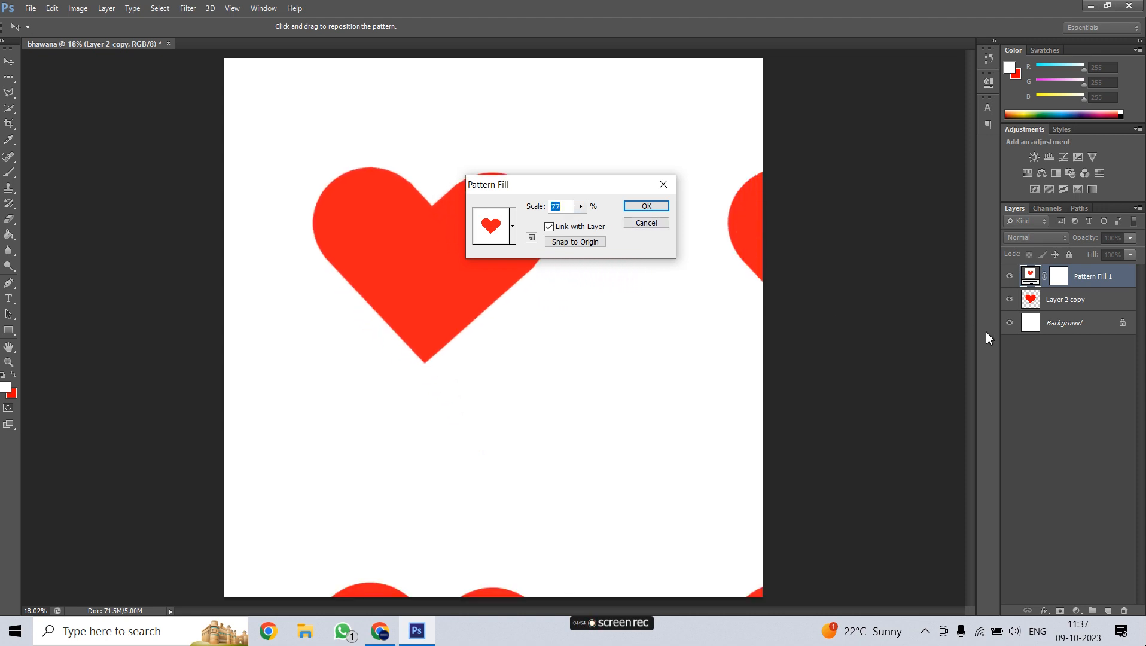
pyautogui.press('Down')
pyautogui.press('Down')
pyautogui.press('Down')
pyautogui.press('Down')
pyautogui.press('Down')
pyautogui.press('Down')
pyautogui.press('Down')
pyautogui.press('Down')
pyautogui.press('Down')
pyautogui.press('Down')
pyautogui.press('Down')
pyautogui.press('Down')
pyautogui.press('Down')
pyautogui.press('Down')
pyautogui.press('Down')
pyautogui.press('Down')
pyautogui.press('Down')
pyautogui.press('Down')
pyautogui.press('Down')
pyautogui.press('Down')
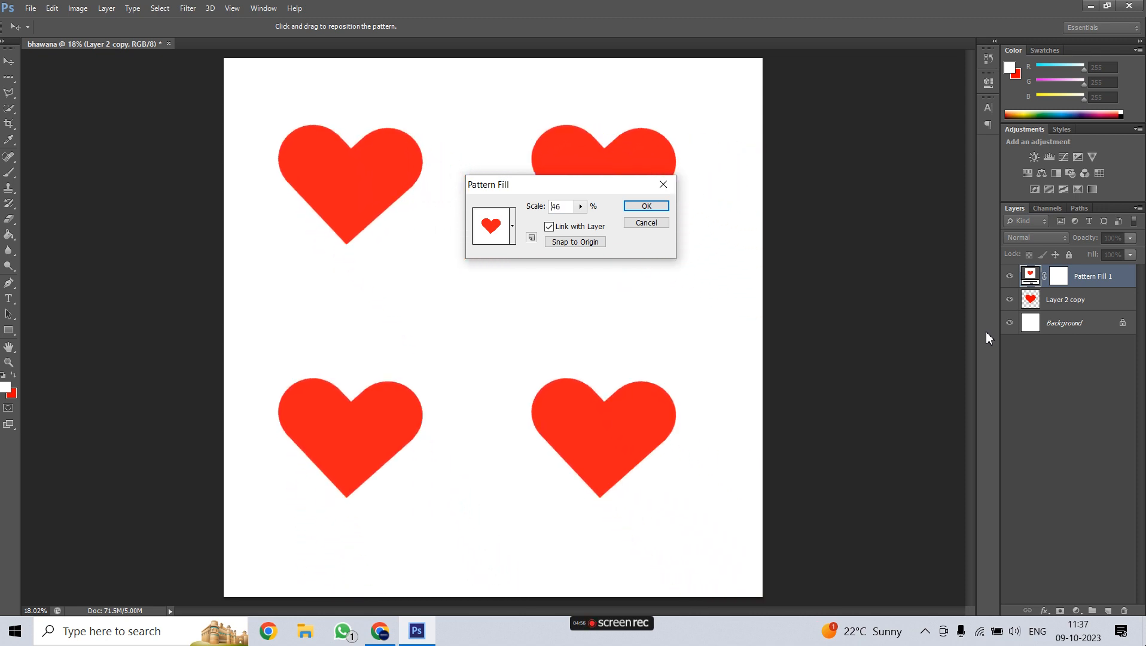
pyautogui.press('Down')
pyautogui.press('Down')
pyautogui.press('Down')
pyautogui.press('Down')
pyautogui.press('Down')
pyautogui.press('Down')
pyautogui.press('Down')
pyautogui.press('Down')
pyautogui.press('Down')
pyautogui.press('Down')
pyautogui.press('Down')
pyautogui.press('Down')
pyautogui.press('Down')
pyautogui.press('Down')
pyautogui.press('Down')
pyautogui.press('Down')
pyautogui.press('Down')
pyautogui.press('Down')
pyautogui.press('Down')
pyautogui.press('Down')
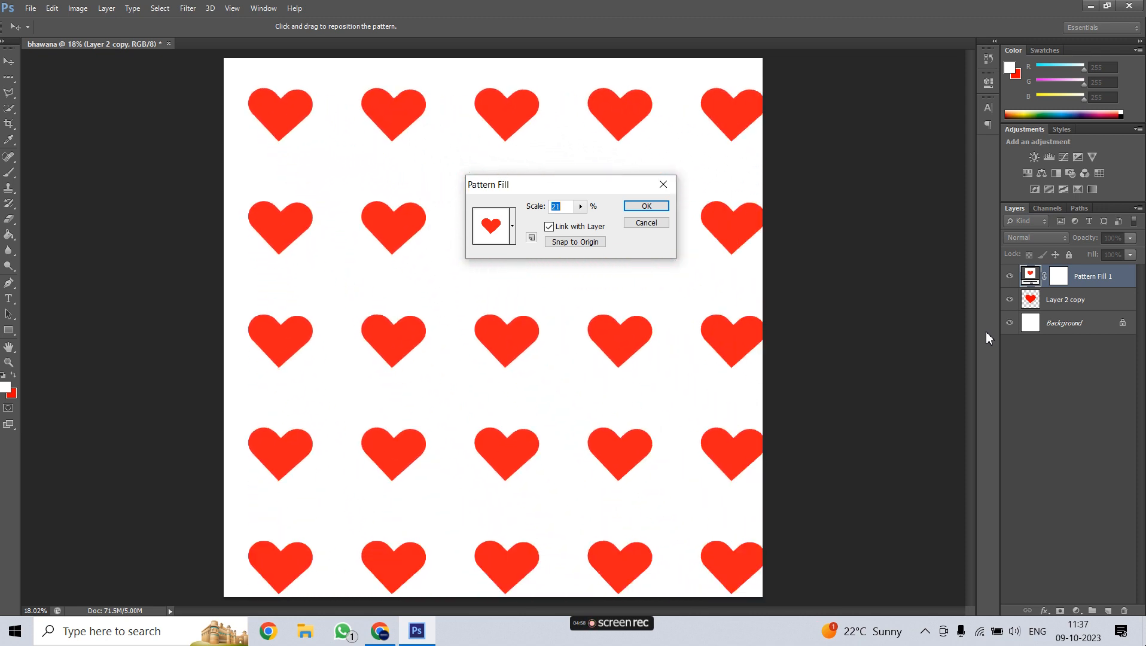
pyautogui.press('Down')
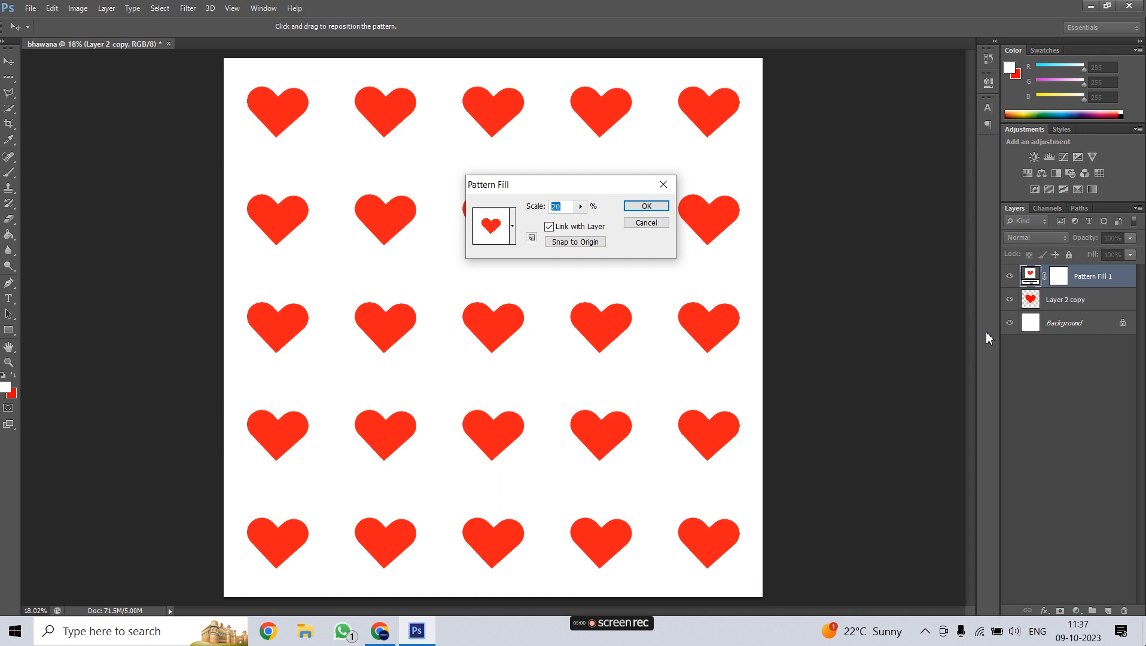
pyautogui.click(649, 207)
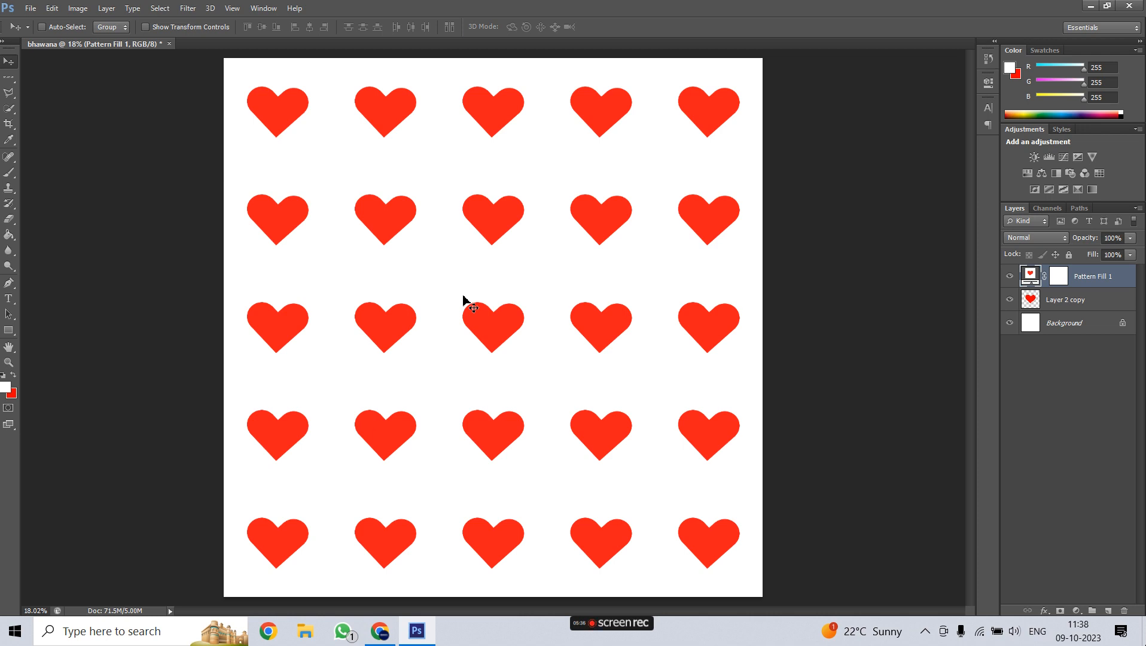
pyautogui.press('Delete')
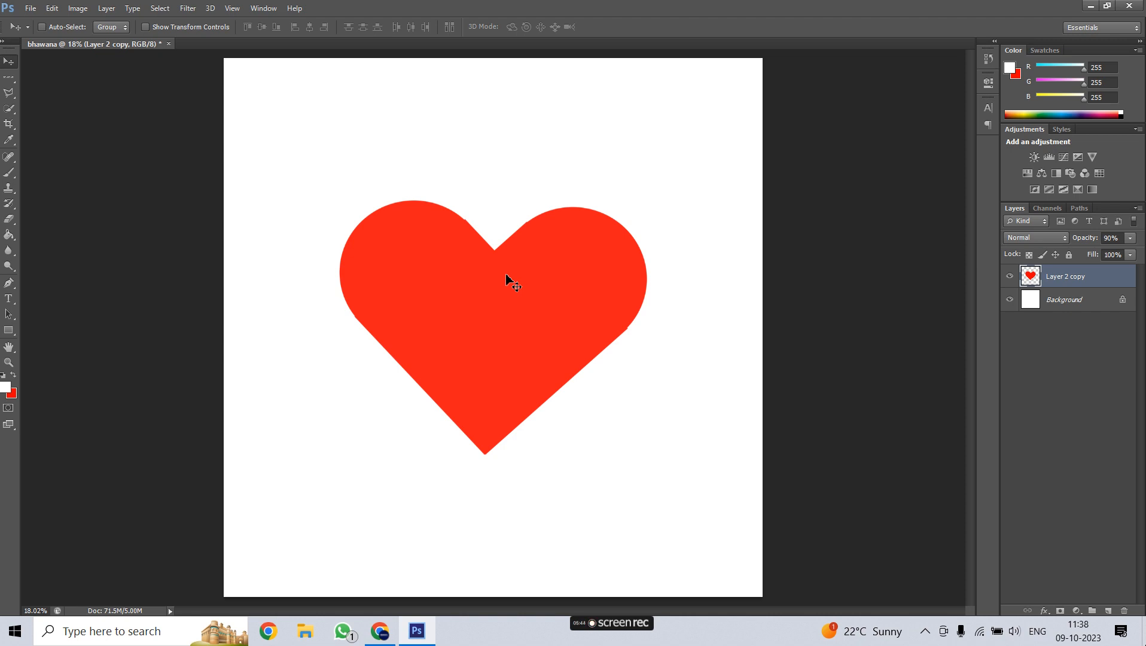
# Duplicate the heart layer and offset the copy 2500 pixels right and 2500 pixels down with the Offset filter set to Wrap Around
pyautogui.hotkey('ctrl', 'j')
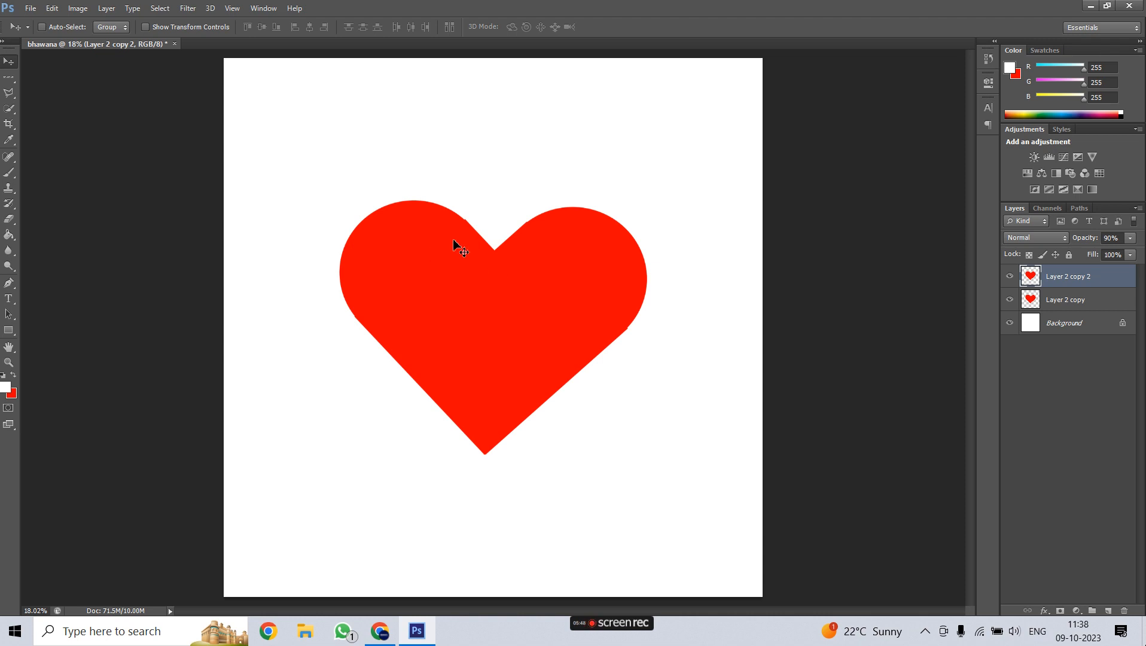
pyautogui.click(187, 9)
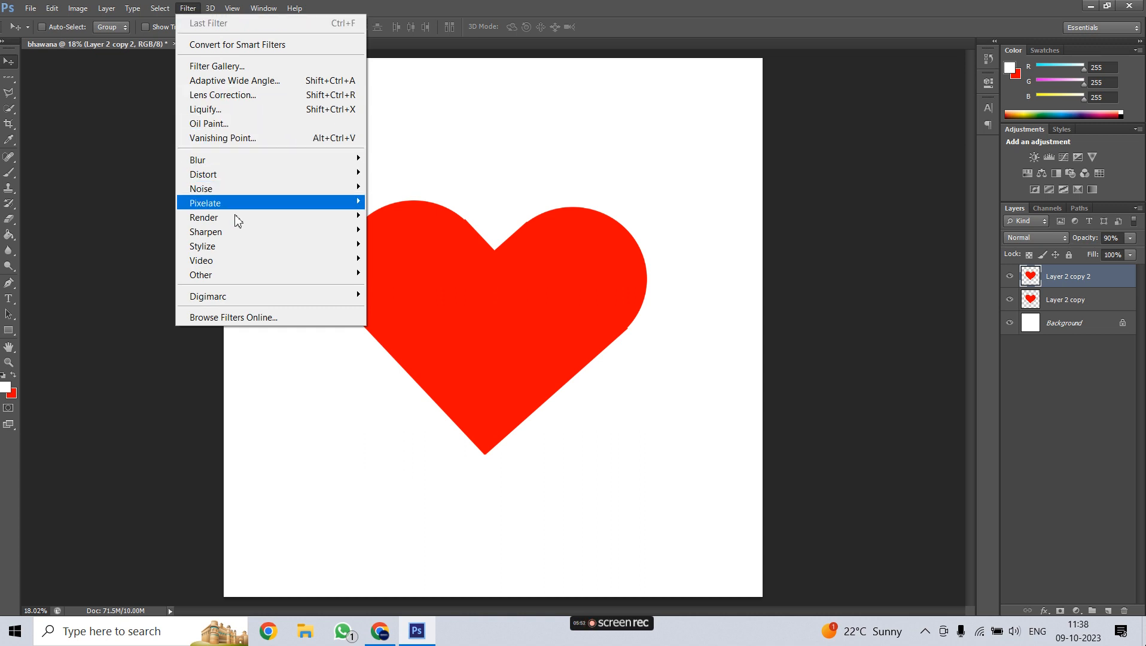
pyautogui.moveTo(362, 280)
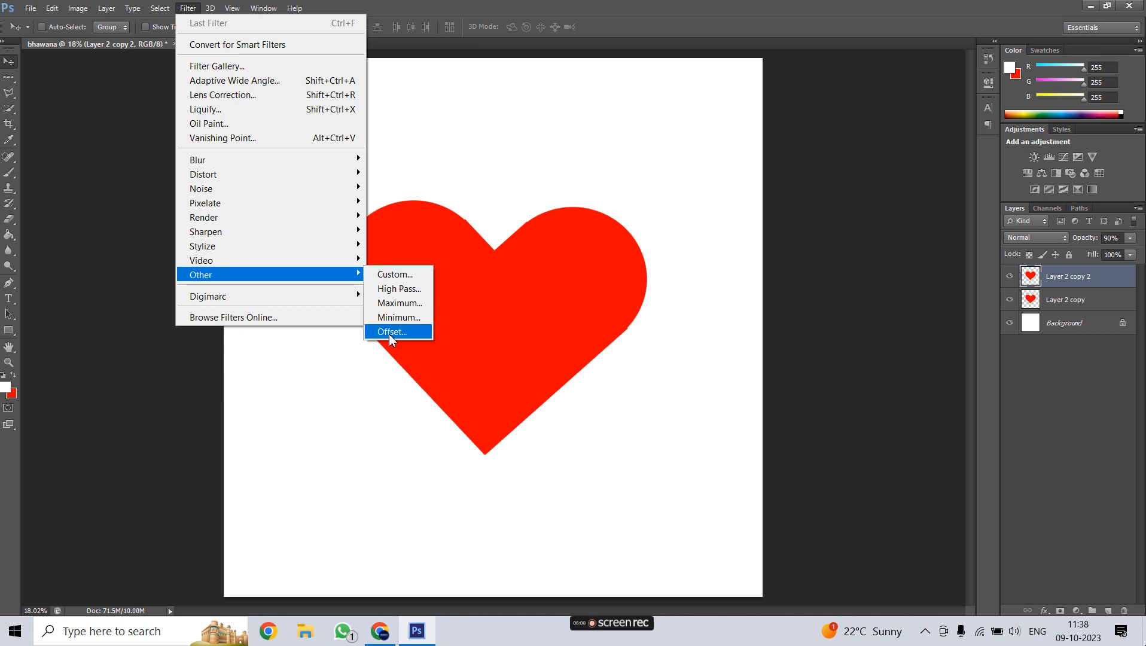
pyautogui.click(407, 330)
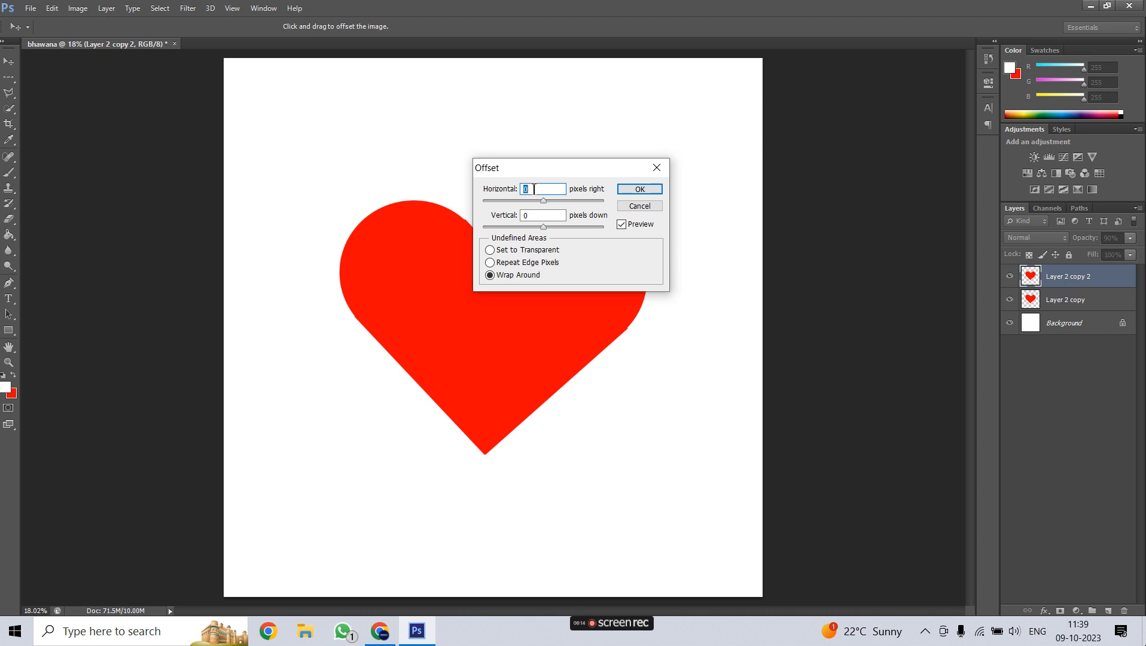
pyautogui.write('2500')
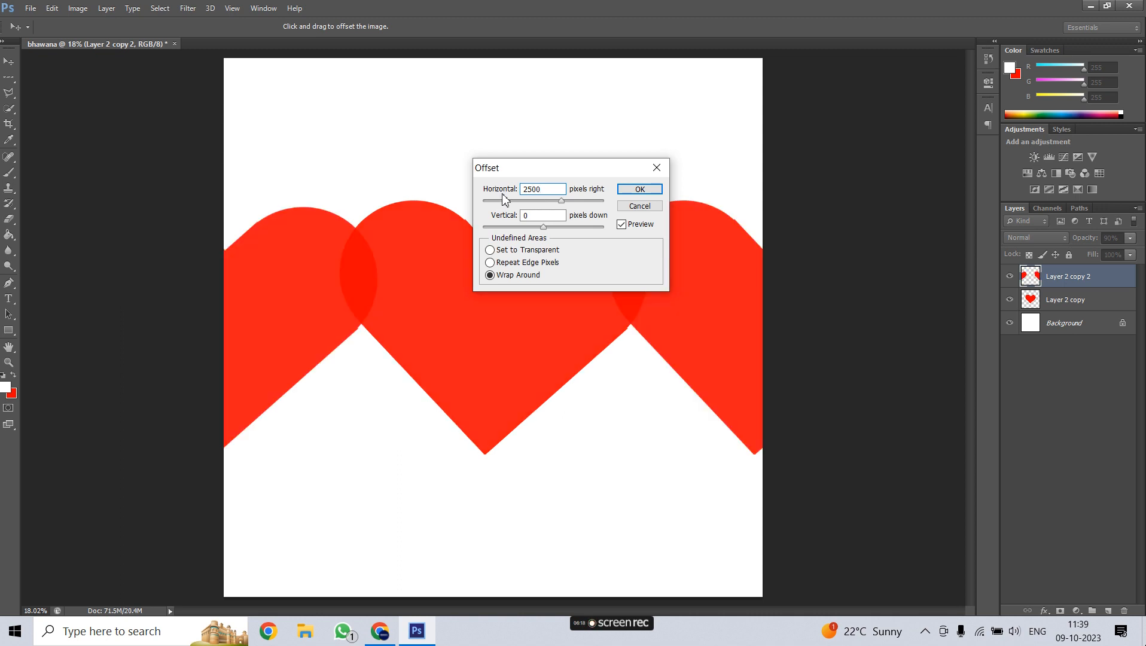
pyautogui.press('Tab')
pyautogui.write('5')
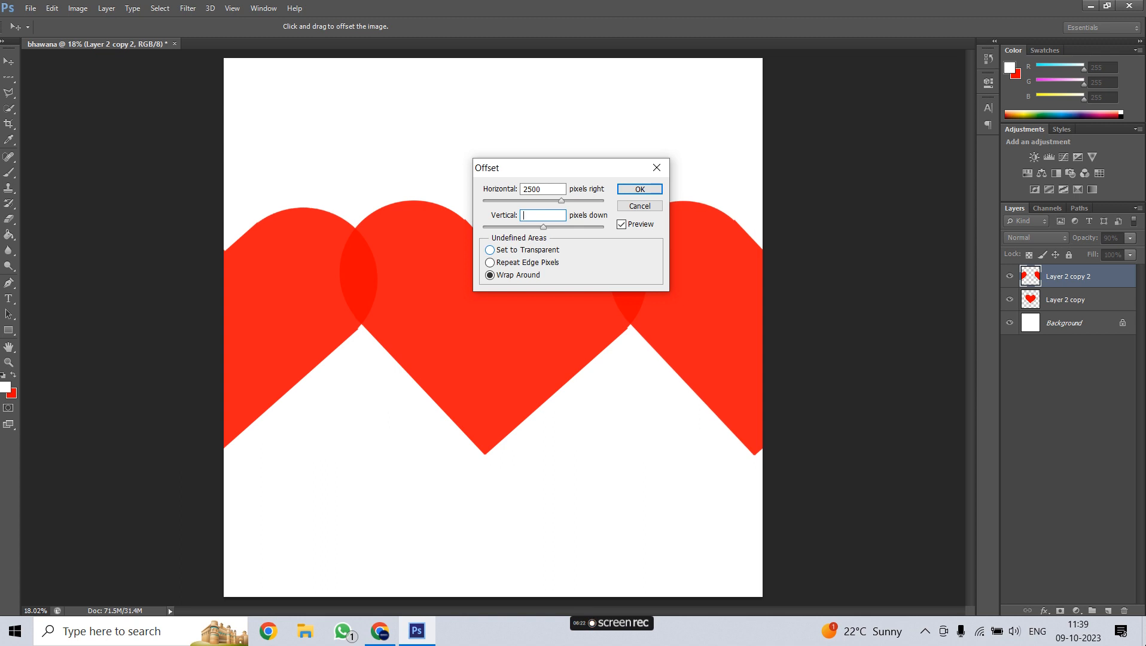
pyautogui.write('500')
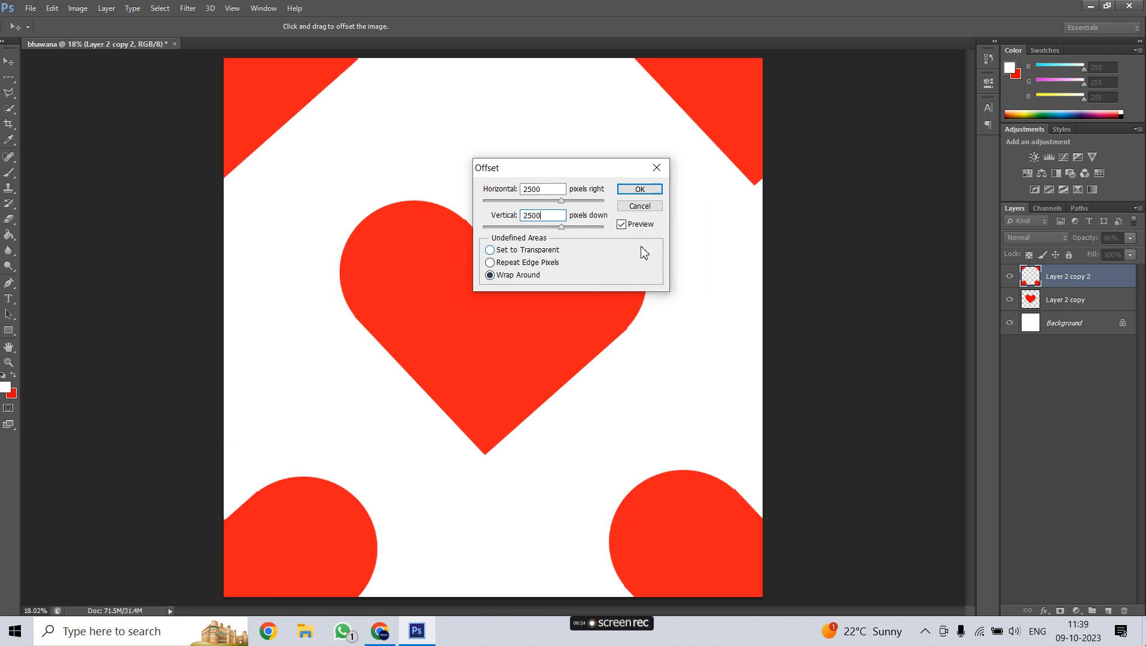
pyautogui.click(639, 190)
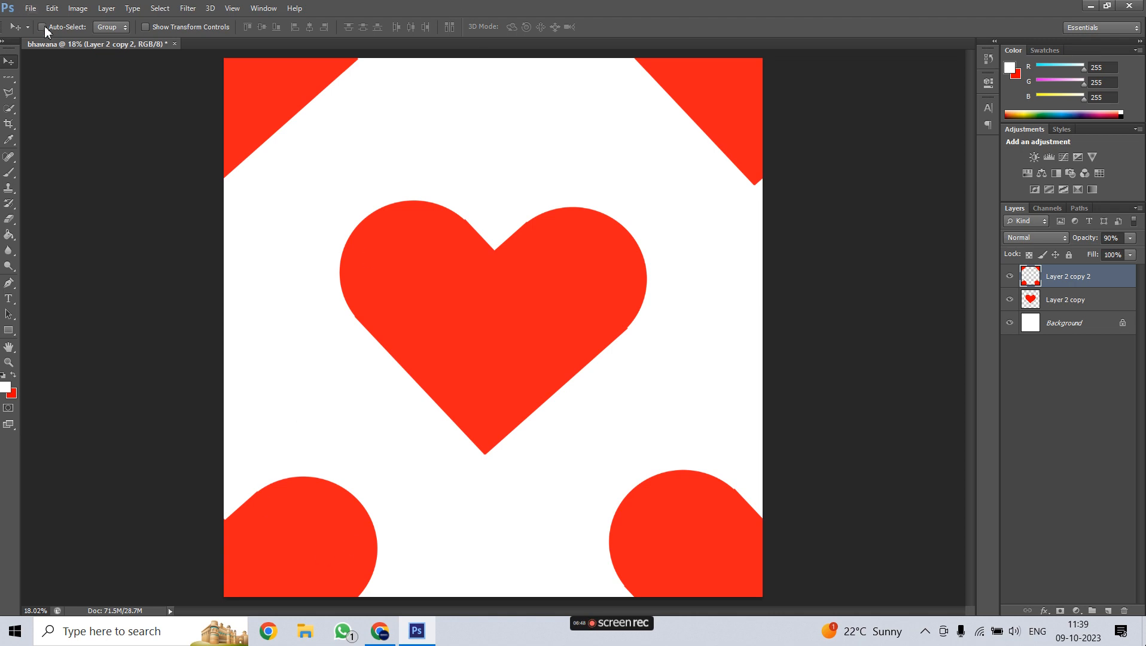
# Define the canvas with the central heart and wrapped corner hearts as a new pattern, keeping the suggested name
pyautogui.click(55, 10)
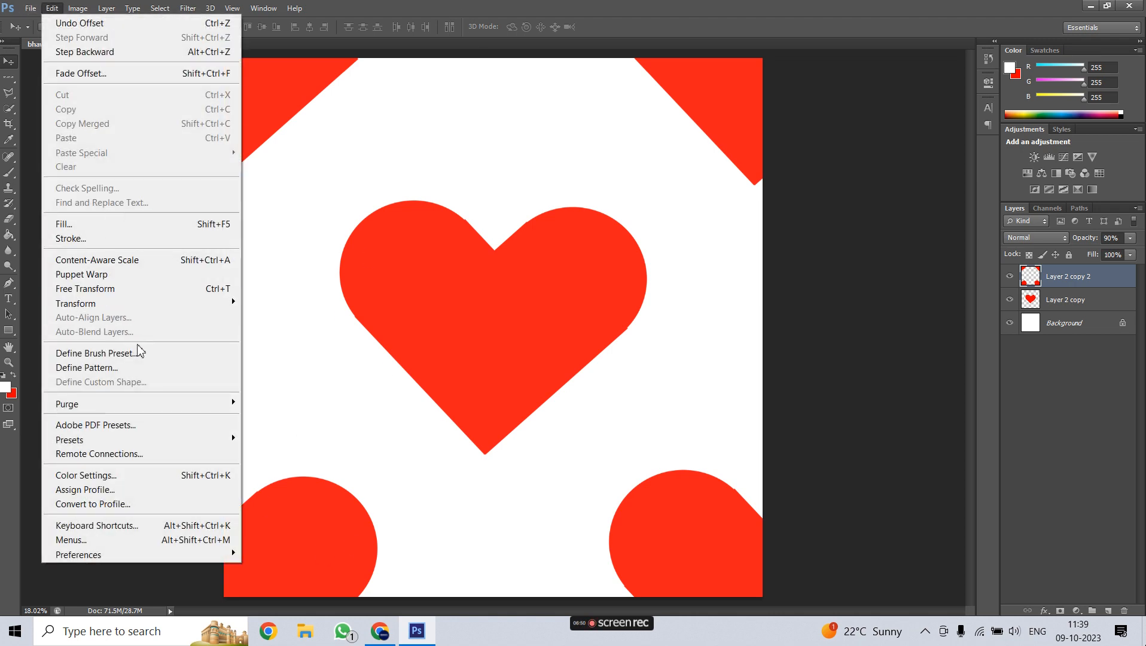
pyautogui.click(78, 368)
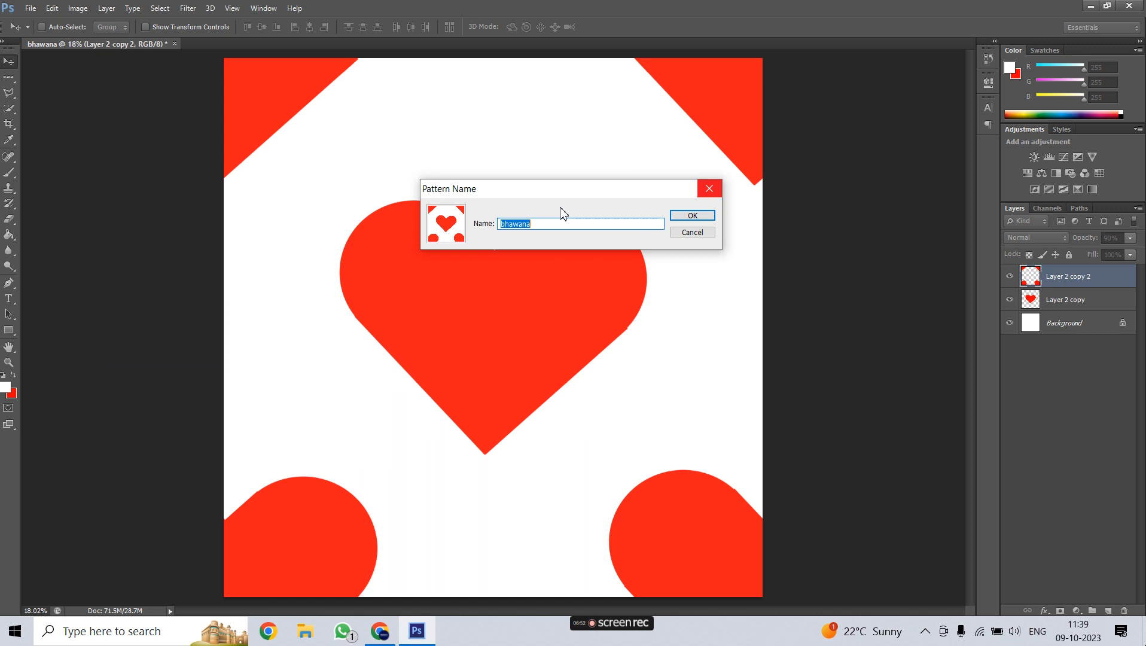
pyautogui.click(692, 216)
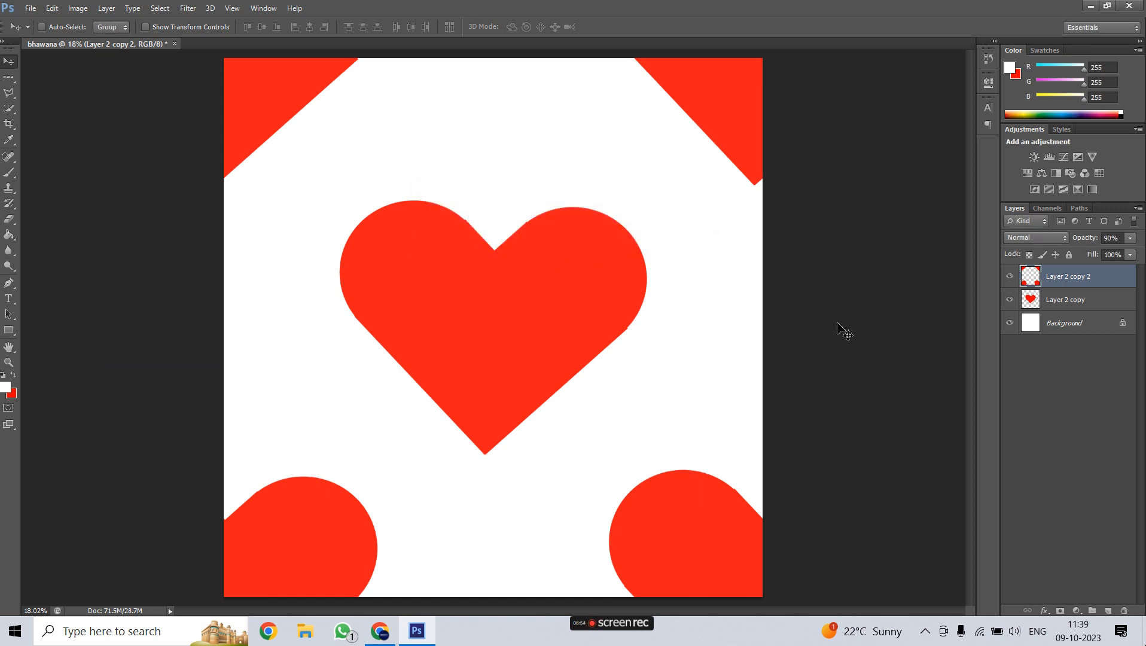
# Add a Pattern Fill layer above the hearts using the staggered heart pattern at 18% scale
pyautogui.click(1077, 611)
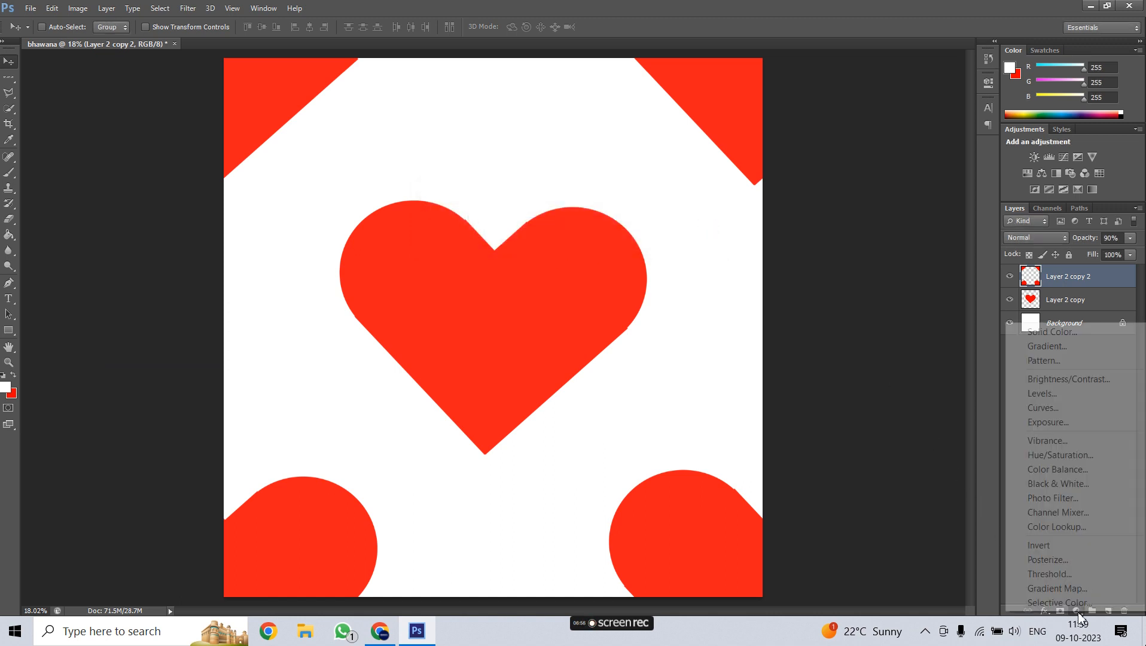
pyautogui.click(1062, 360)
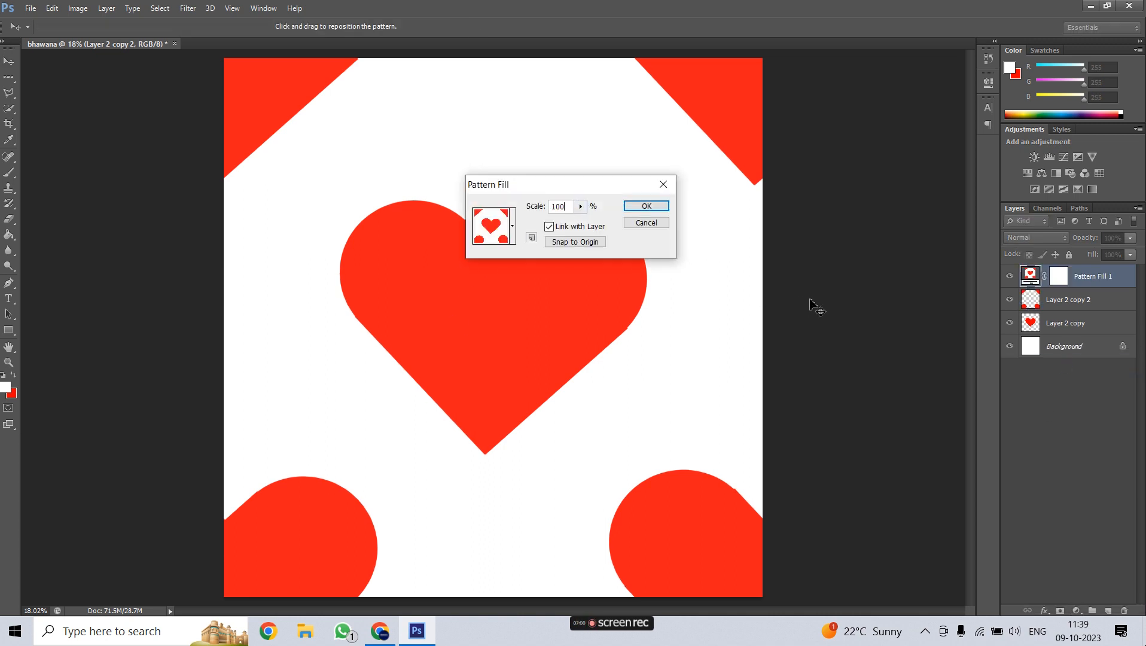
pyautogui.press('Down')
pyautogui.press('Down')
pyautogui.press('Down')
pyautogui.press('Down')
pyautogui.press('Down')
pyautogui.press('Down')
pyautogui.press('Down')
pyautogui.press('Down')
pyautogui.press('Down')
pyautogui.press('Down')
pyautogui.press('Down')
pyautogui.press('Down')
pyautogui.press('Down')
pyautogui.press('Down')
pyautogui.press('Down')
pyautogui.press('Down')
pyautogui.press('Down')
pyautogui.press('Down')
pyautogui.press('Down')
pyautogui.press('Down')
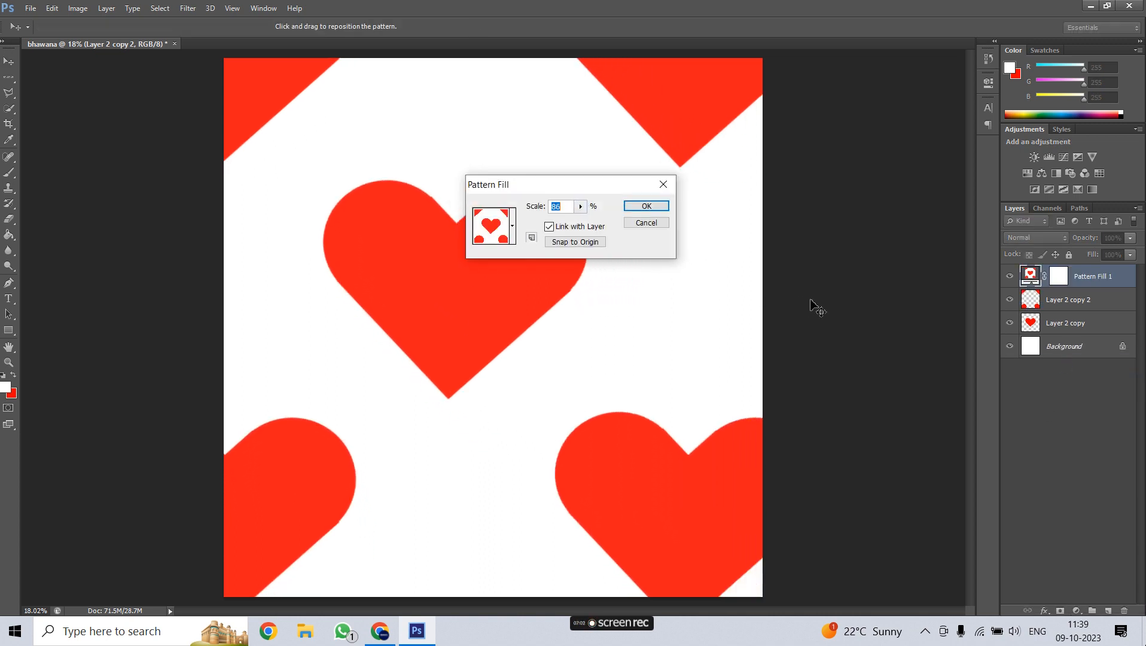
pyautogui.press('Down')
pyautogui.press('Down')
pyautogui.press('Down')
pyautogui.press('Down')
pyautogui.press('Down')
pyautogui.press('Down')
pyautogui.press('Down')
pyautogui.press('Down')
pyautogui.press('Down')
pyautogui.press('Down')
pyautogui.press('Down')
pyautogui.press('Down')
pyautogui.press('Down')
pyautogui.press('Down')
pyautogui.press('Down')
pyautogui.press('Down')
pyautogui.press('Down')
pyautogui.press('Down')
pyautogui.press('Down')
pyautogui.press('Down')
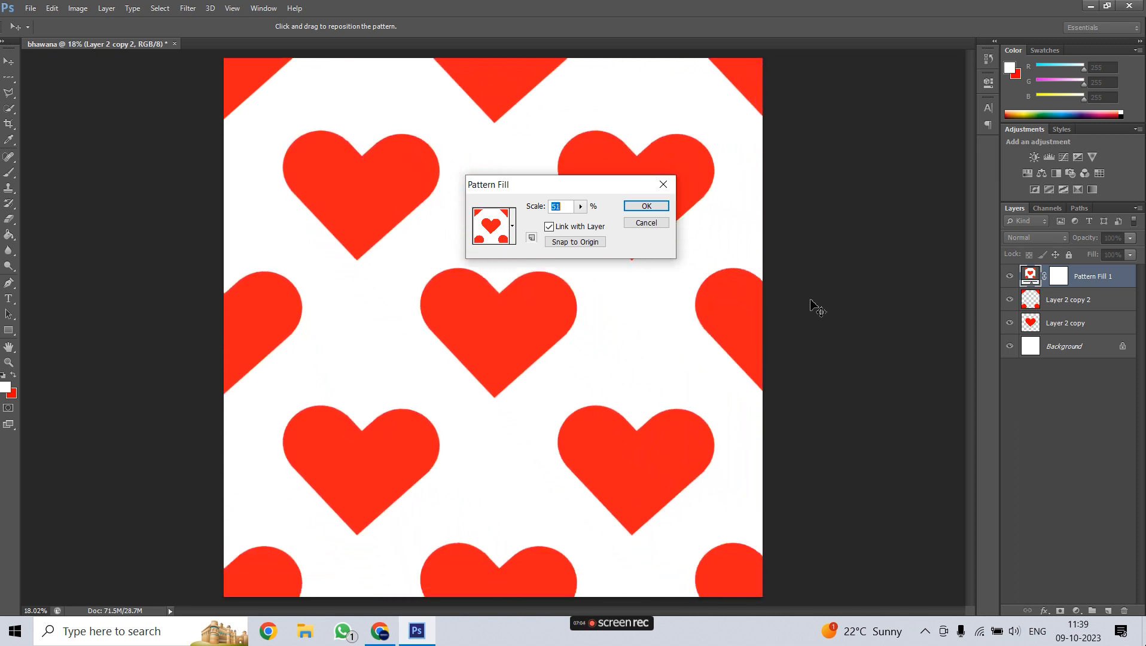
pyautogui.press('Down')
pyautogui.press('Down')
pyautogui.press('Down')
pyautogui.press('Down')
pyautogui.press('Down')
pyautogui.press('Down')
pyautogui.press('Down')
pyautogui.press('Down')
pyautogui.press('Down')
pyautogui.press('Down')
pyautogui.press('Down')
pyautogui.press('Down')
pyautogui.press('Down')
pyautogui.press('Down')
pyautogui.press('Down')
pyautogui.press('Down')
pyautogui.press('Down')
pyautogui.press('Down')
pyautogui.press('Down')
pyautogui.press('Down')
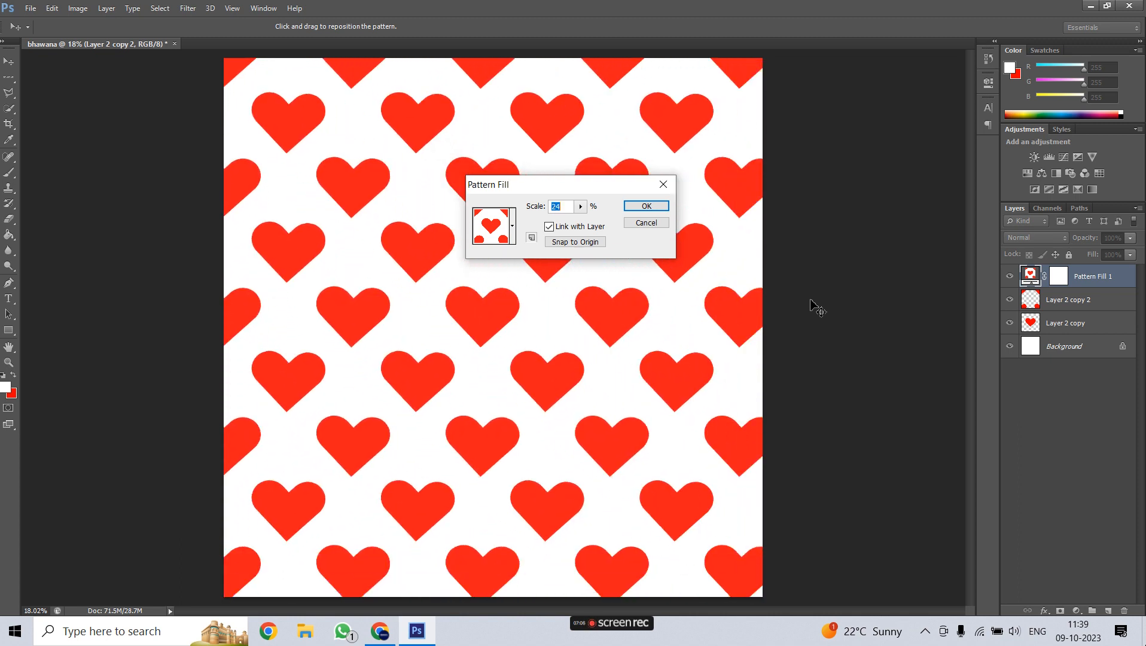
pyautogui.press('Down')
pyautogui.press('Down')
pyautogui.press('Down')
pyautogui.press('Down')
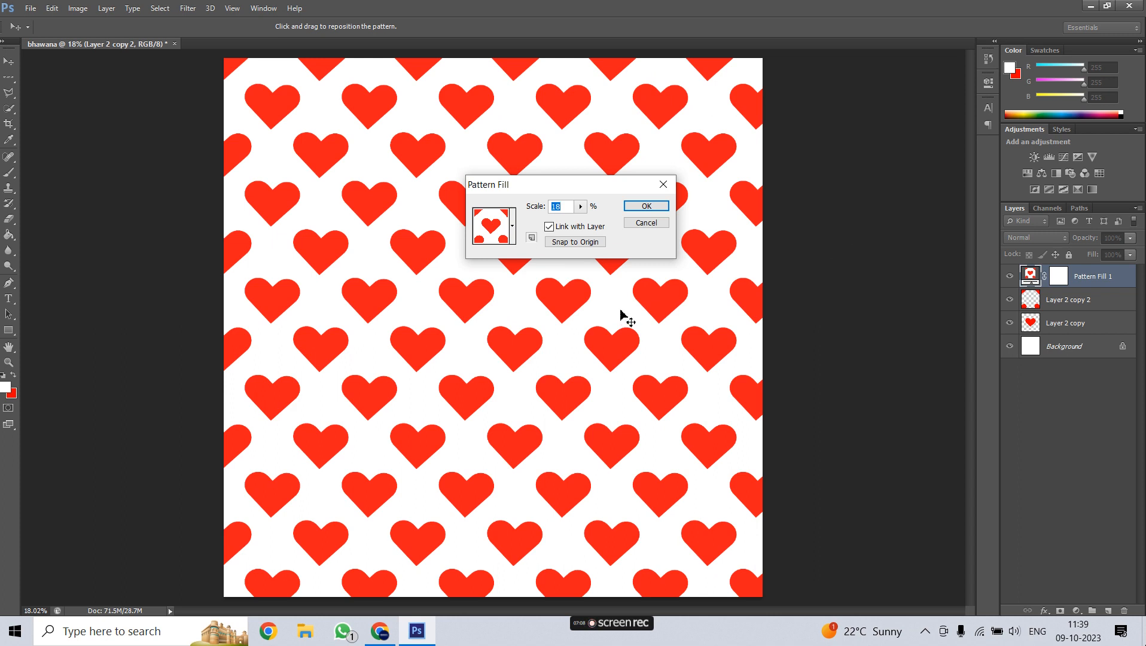
pyautogui.click(646, 206)
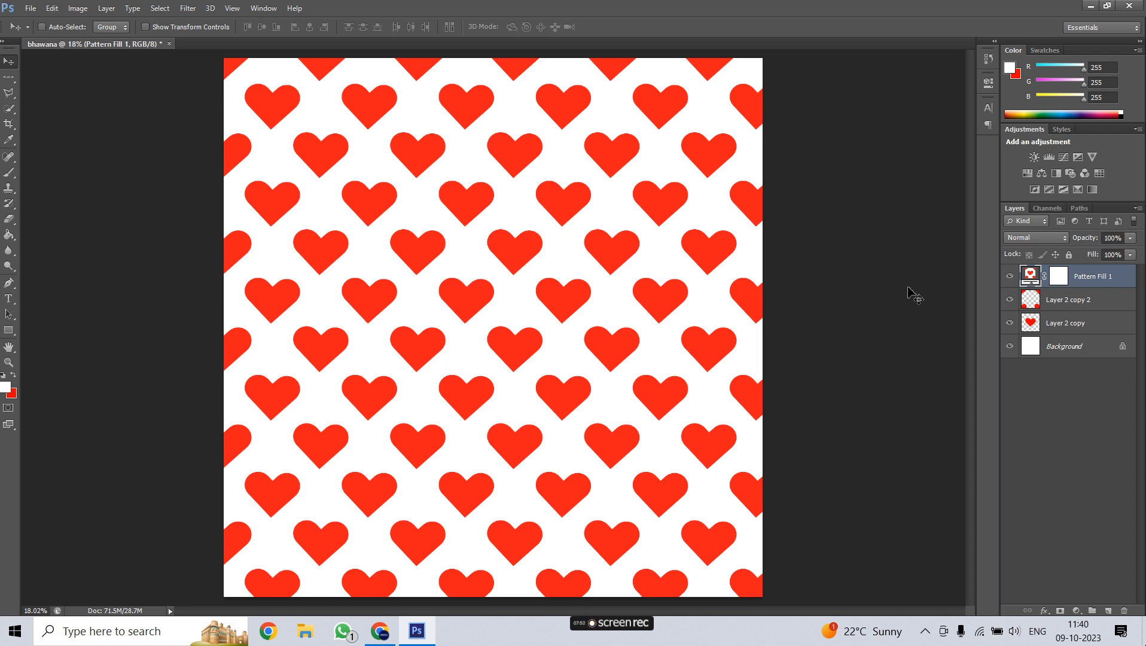
# Remove the Pattern Fill layer and the offset heart copy, keeping only the central heart and the background
pyautogui.hotkey('ctrl', 'z')
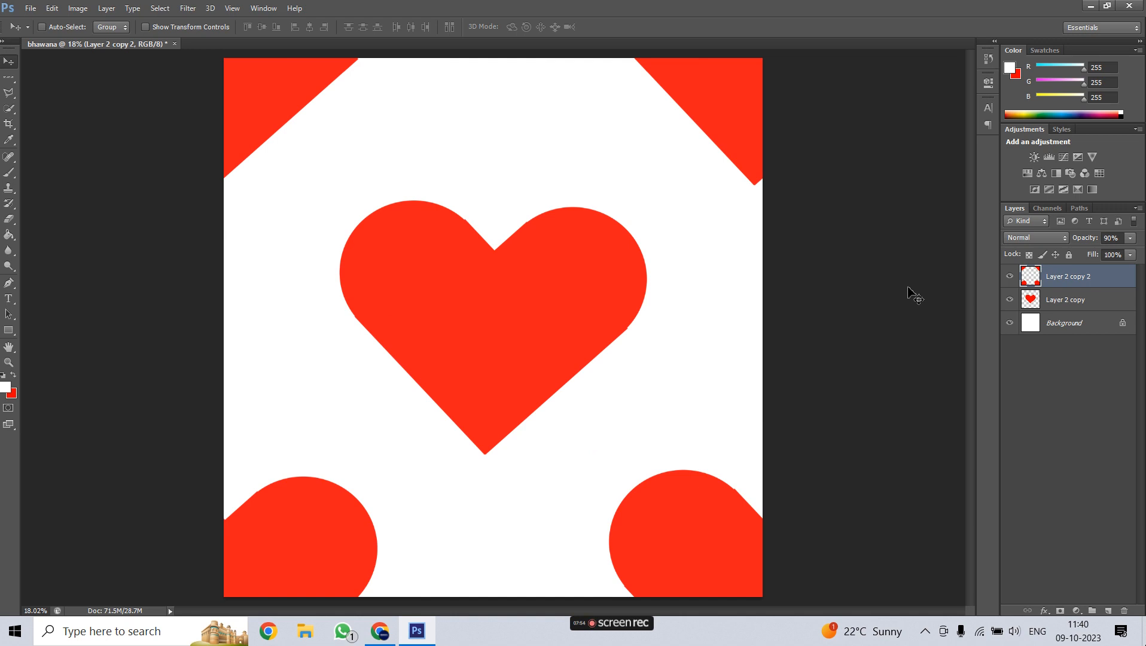
pyautogui.hotkey('ctrl', 'z')
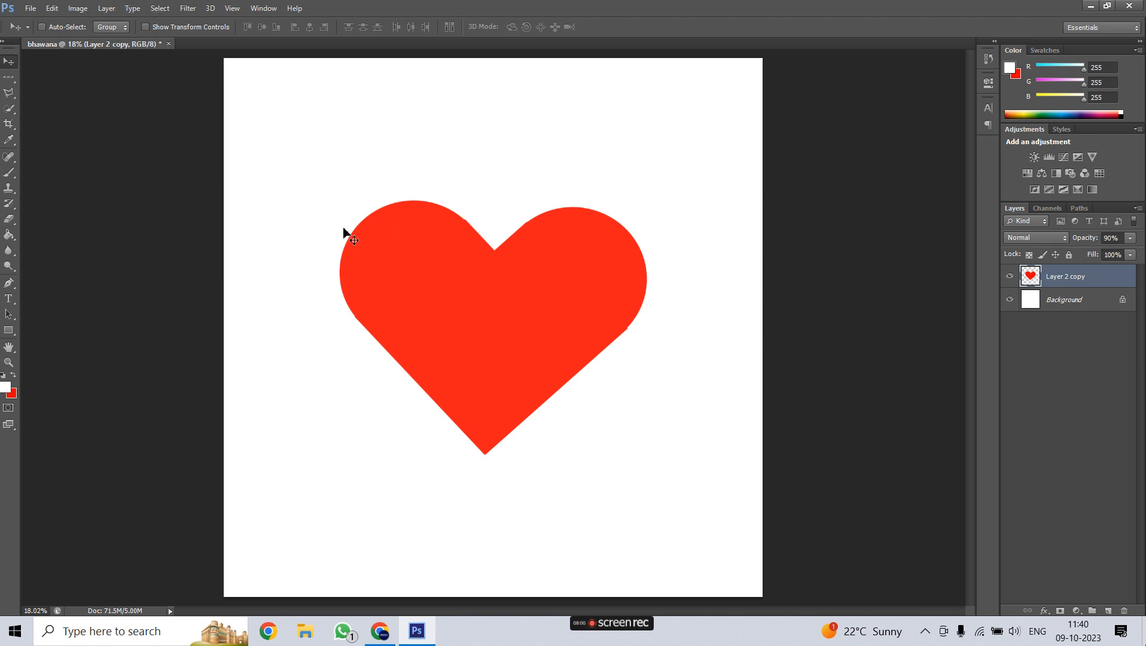
# Scale the heart proportionally to 64% and move it up into the upper middle of the canvas
pyautogui.hotkey('ctrl', 't')
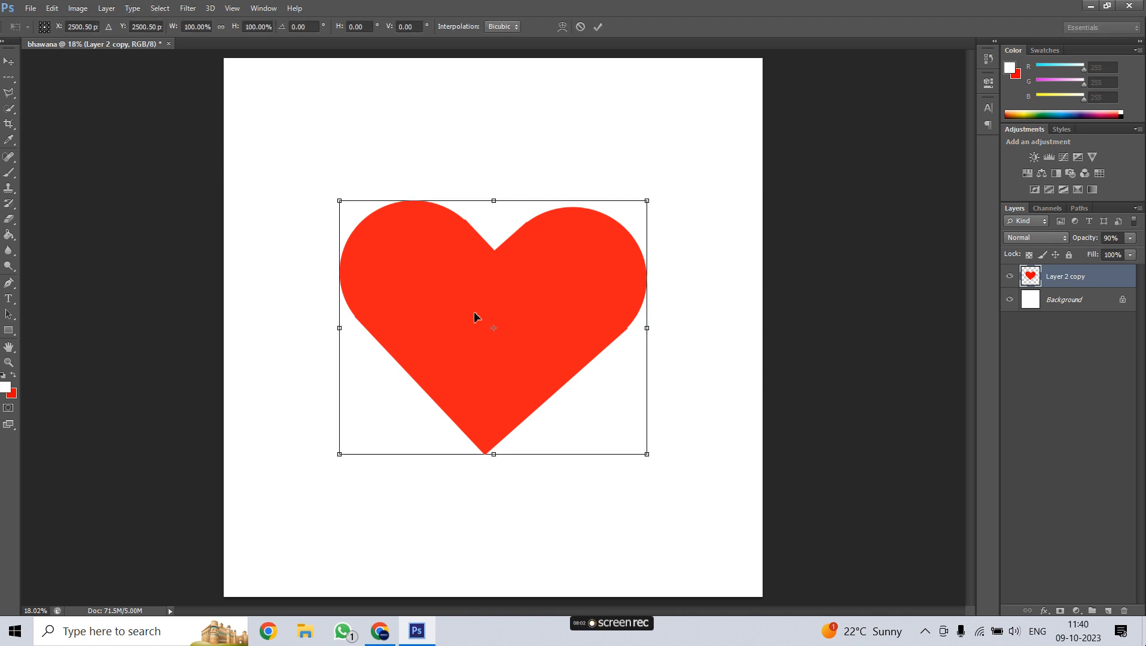
pyautogui.click(221, 26)
pyautogui.moveTo(178, 30); pyautogui.dragTo(154, 30)
pyautogui.moveTo(510, 373); pyautogui.dragTo(509, 281)
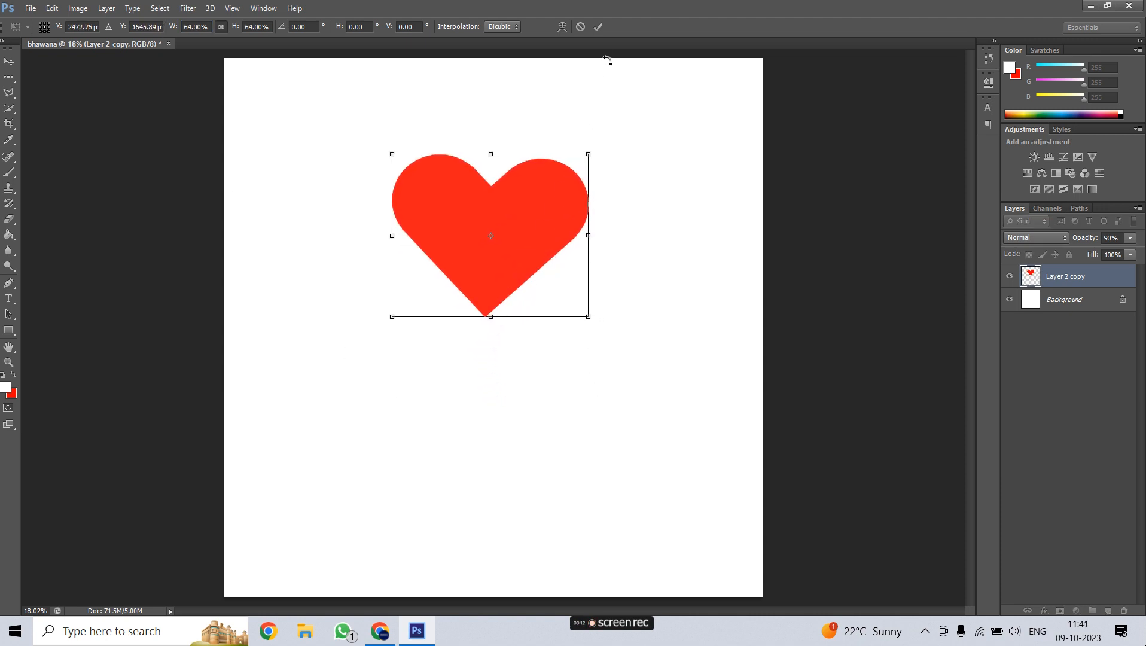
pyautogui.click(598, 26)
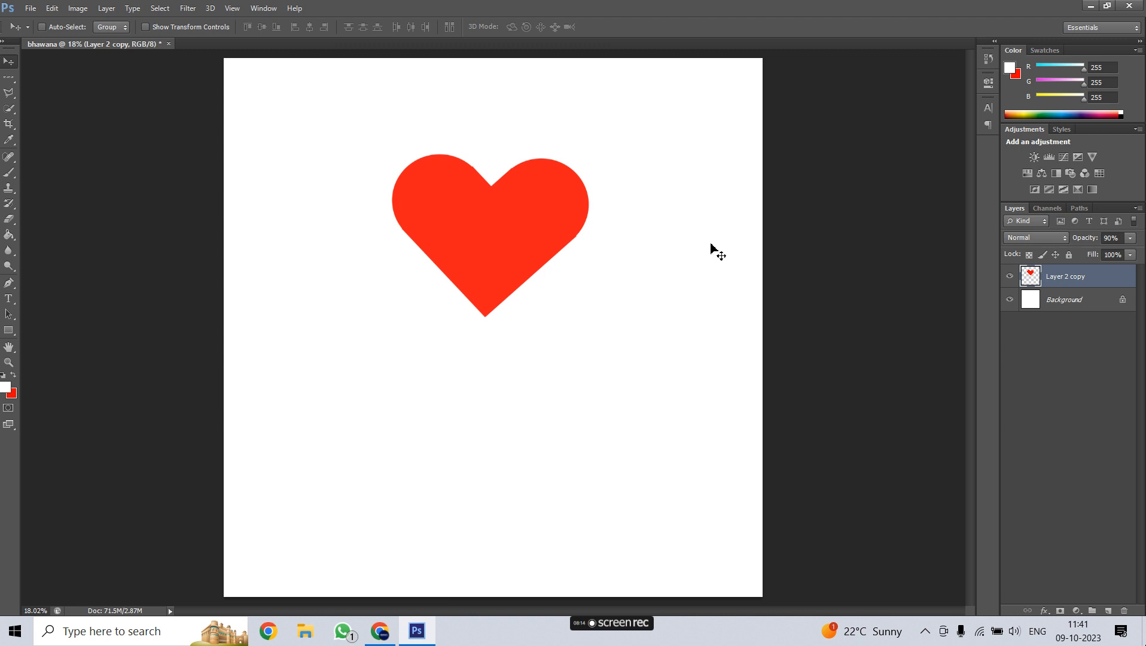
# Duplicate the heart, rotate the copy 180° and place it below the original with the two tips facing each other
pyautogui.hotkey('ctrl', 'j')
pyautogui.hotkey('ctrl', 't')
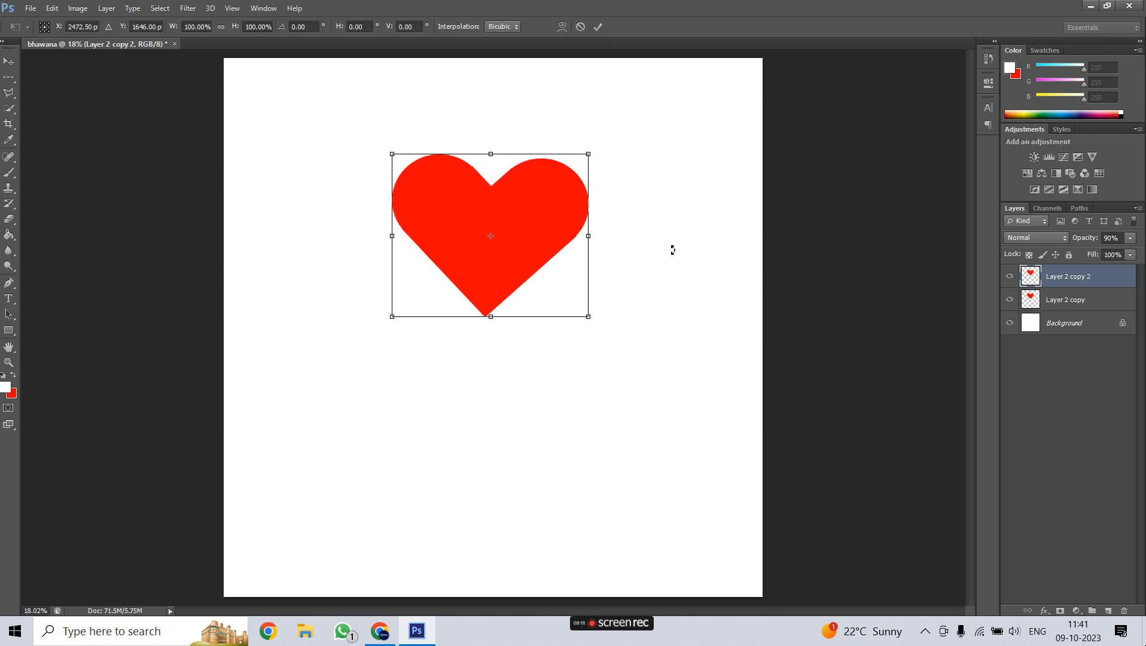
pyautogui.rightClick(579, 271)
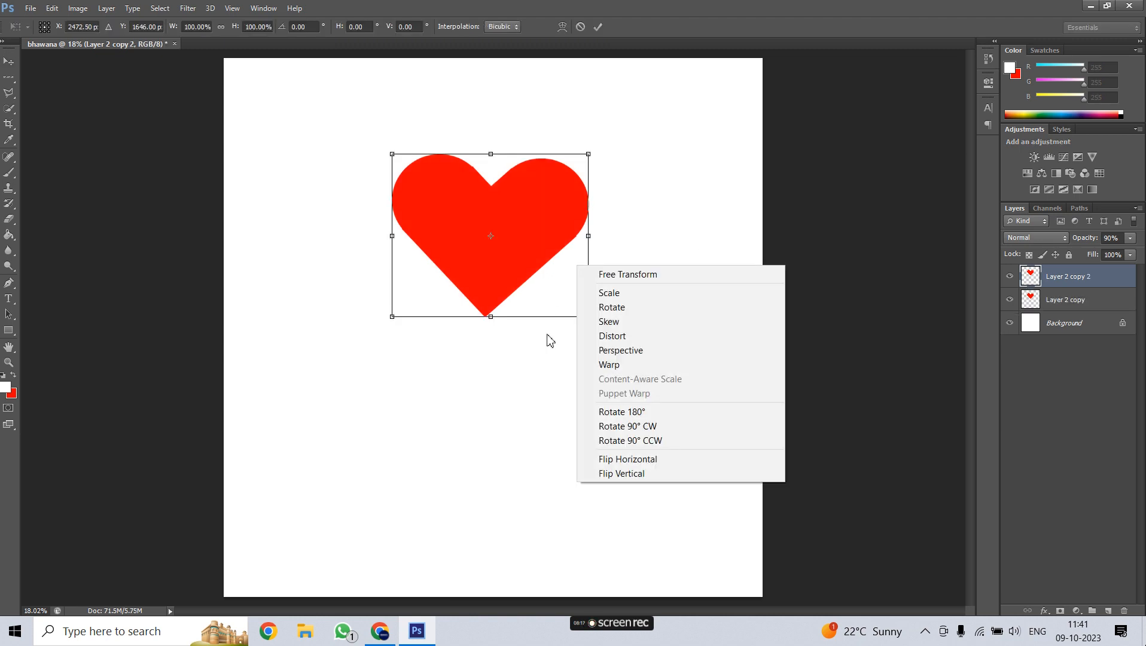
pyautogui.click(655, 411)
pyautogui.moveTo(503, 237); pyautogui.dragTo(497, 437)
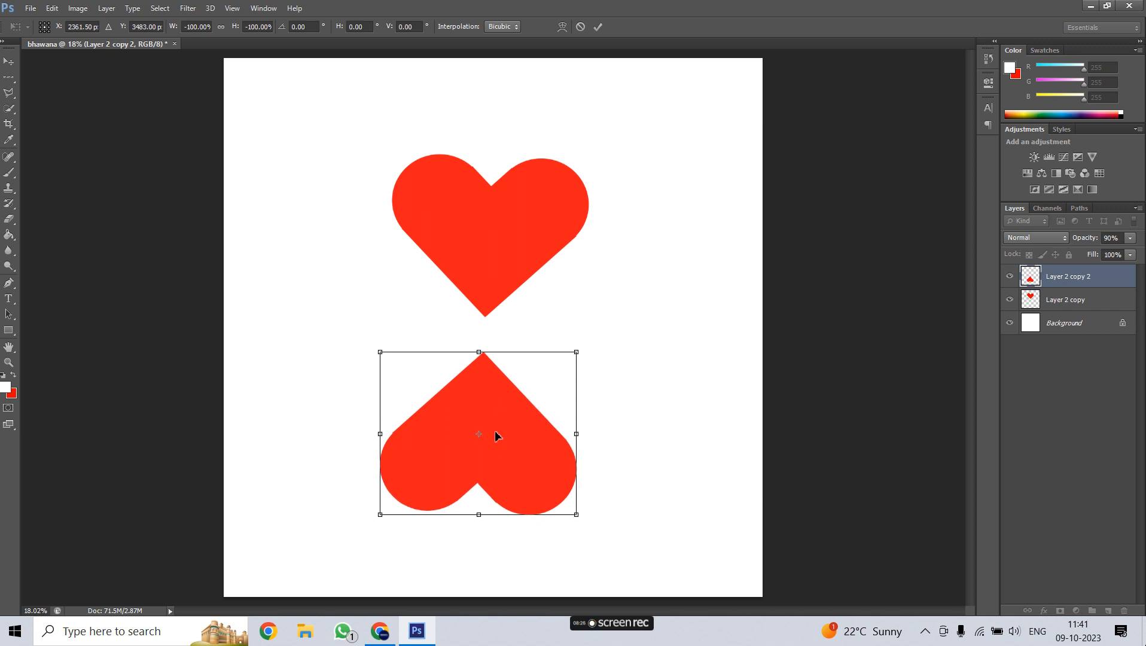
pyautogui.press('Return')
# Duplicate the lower heart, rotate the copy 90° clockwise and place it on the left with its tip toward the centre
pyautogui.hotkey('ctrl', 'j')
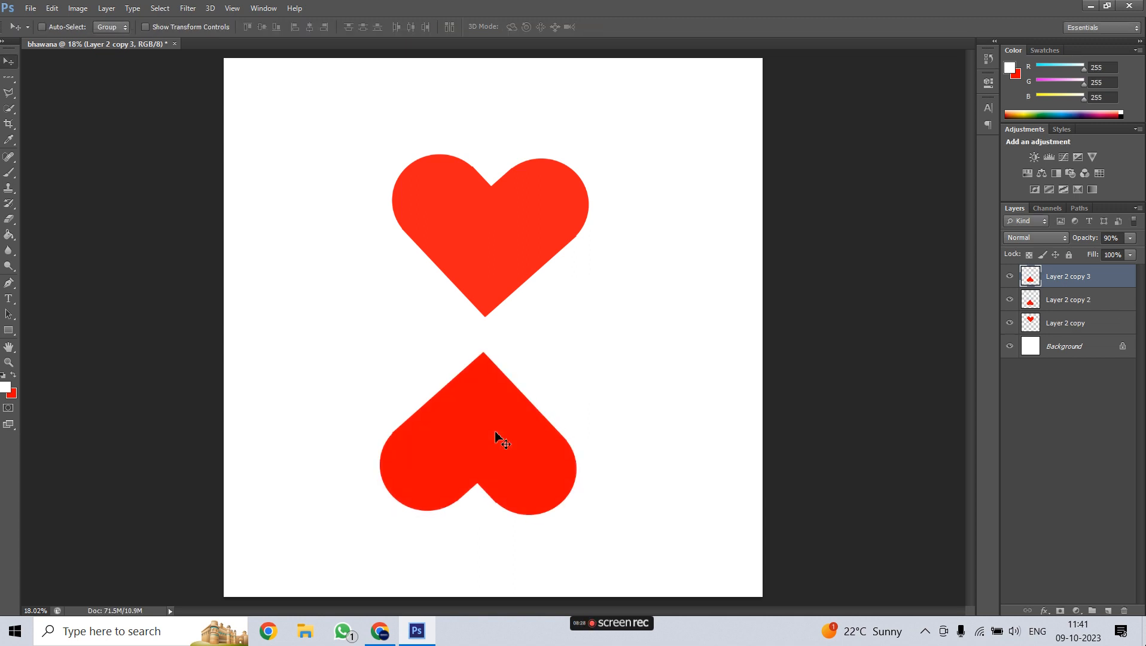
pyautogui.hotkey('ctrl', 't')
pyautogui.rightClick(497, 435)
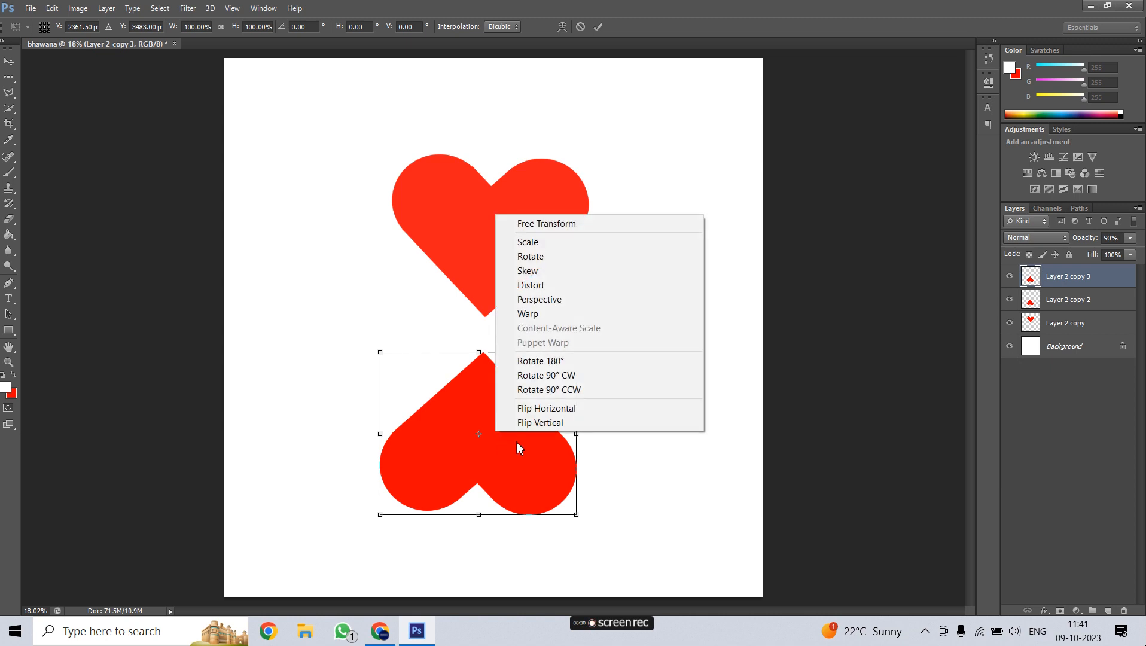
pyautogui.click(571, 375)
pyautogui.moveTo(462, 407); pyautogui.dragTo(372, 303)
pyautogui.click(600, 27)
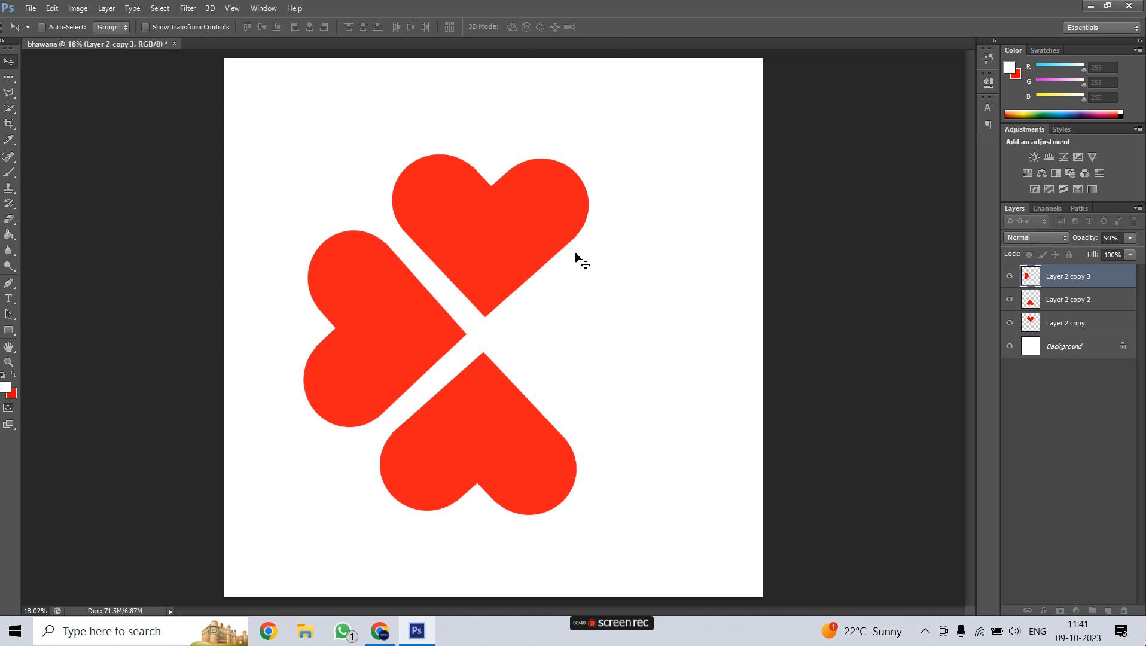
# Duplicate the left heart, rotate the copy 180° and place it on the right to complete the four-heart clover
pyautogui.hotkey('ctrl', 'j')
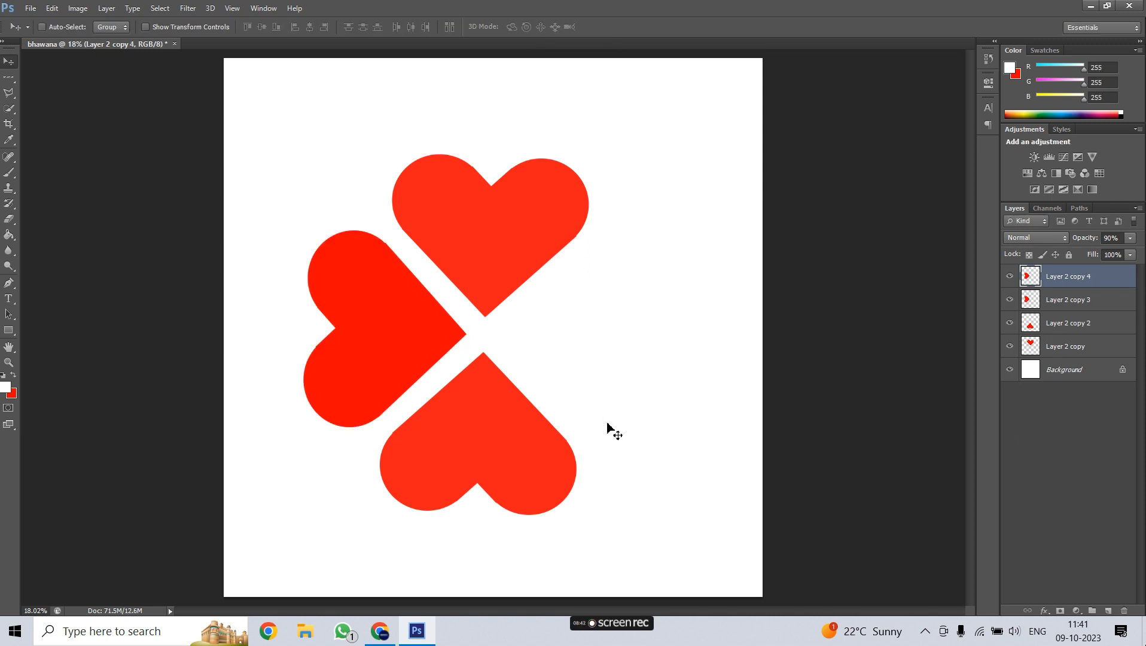
pyautogui.hotkey('ctrl', 't')
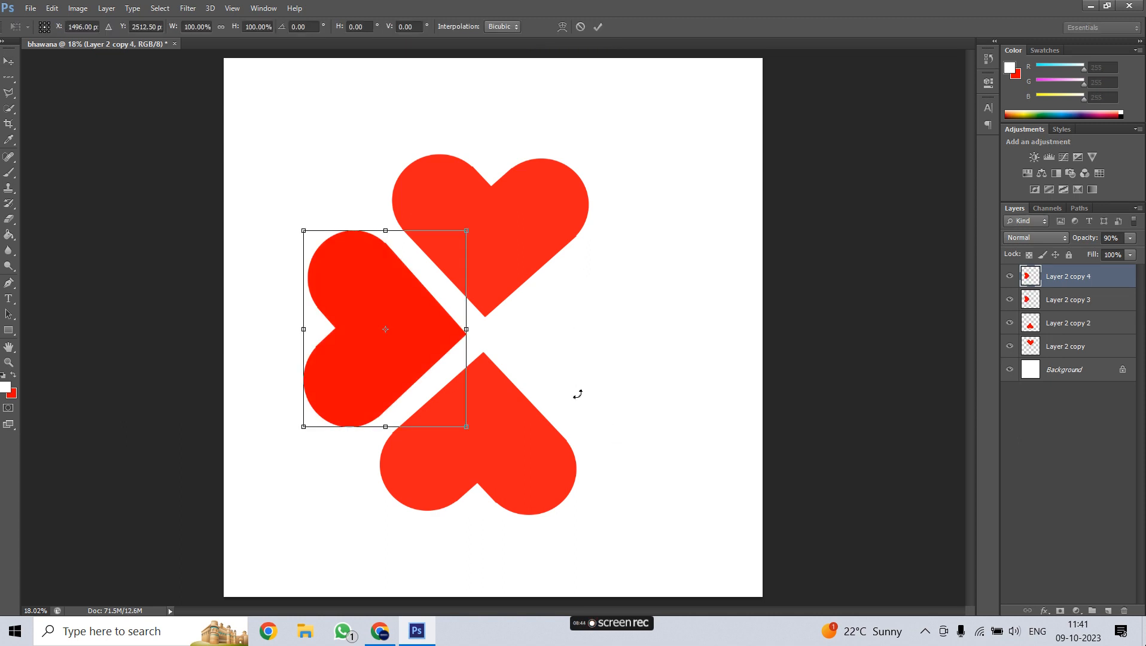
pyautogui.rightClick(337, 348)
pyautogui.click(370, 492)
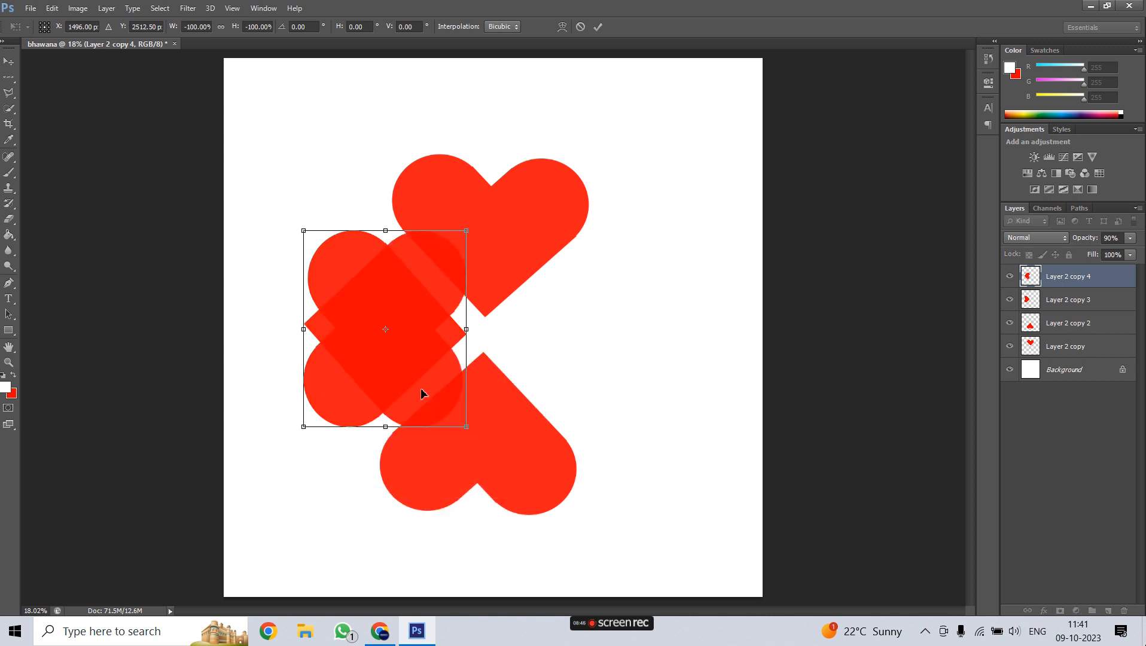
pyautogui.moveTo(343, 356); pyautogui.dragTo(543, 366)
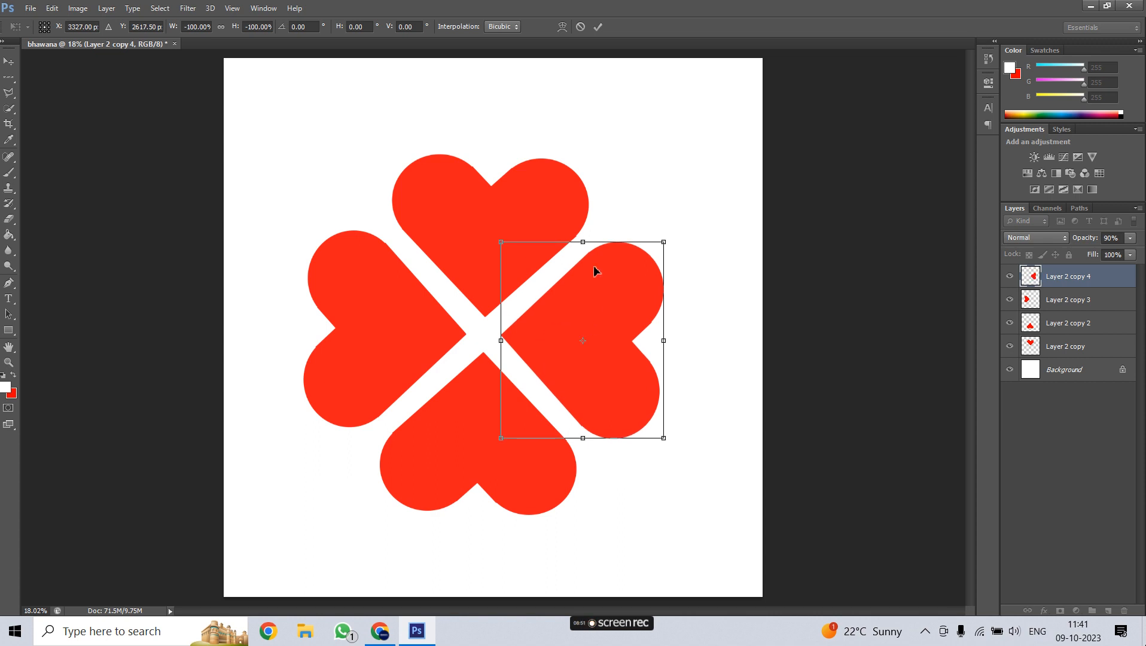
pyautogui.click(598, 27)
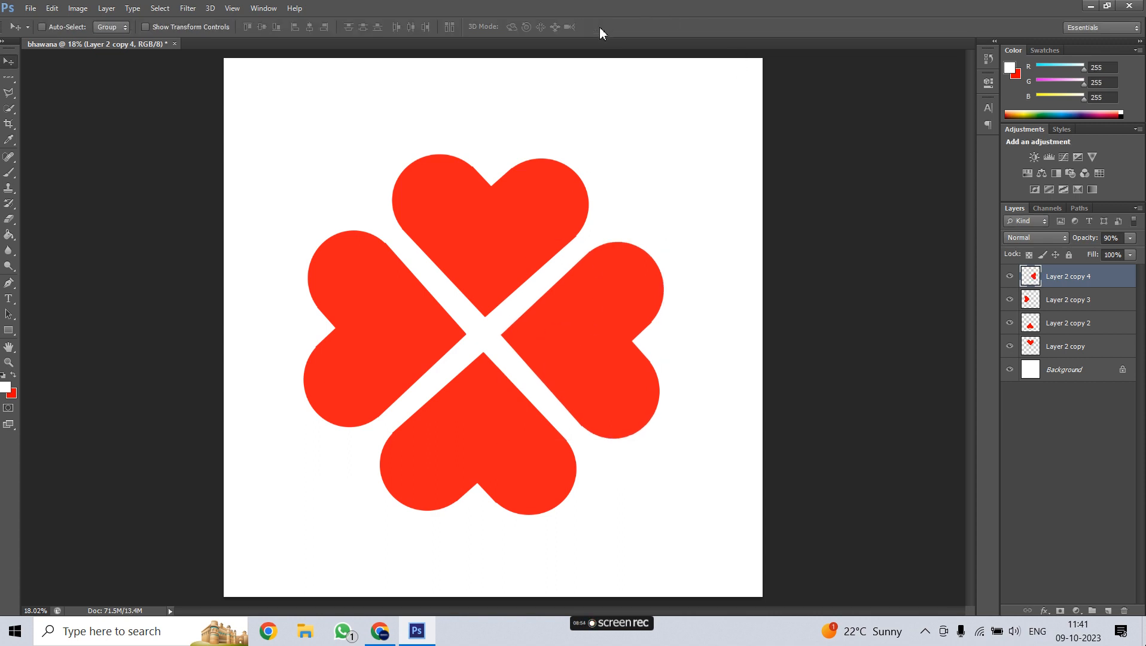
# Define the canvas with the four-heart clover as a new pattern, keeping the suggested name
pyautogui.click(52, 8)
pyautogui.click(84, 367)
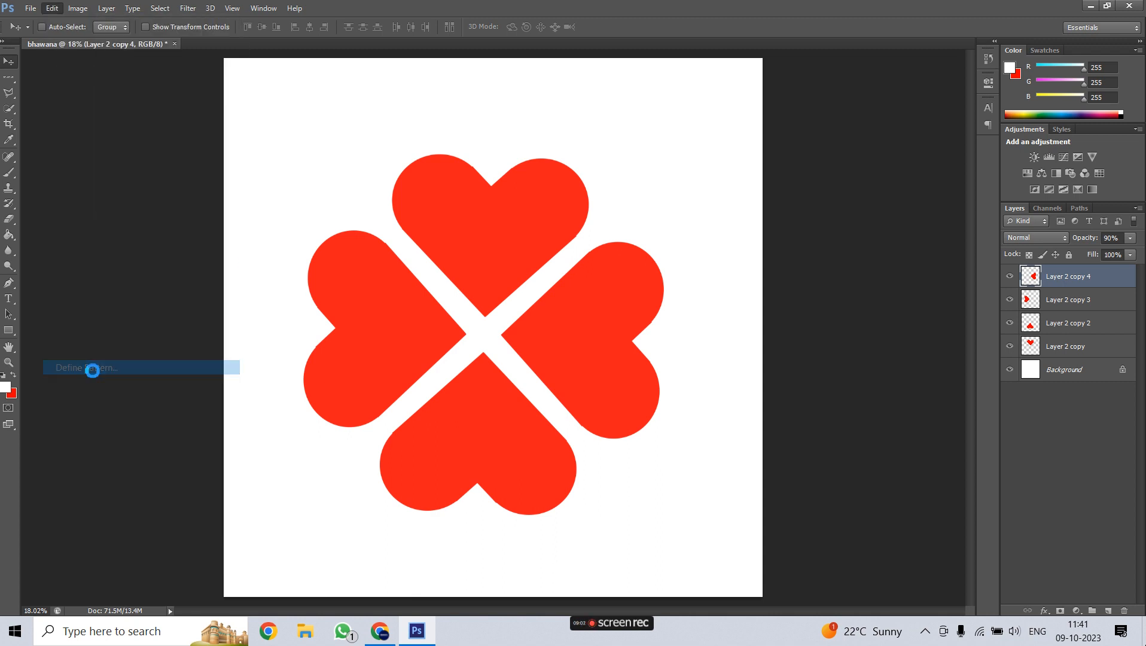
pyautogui.click(691, 215)
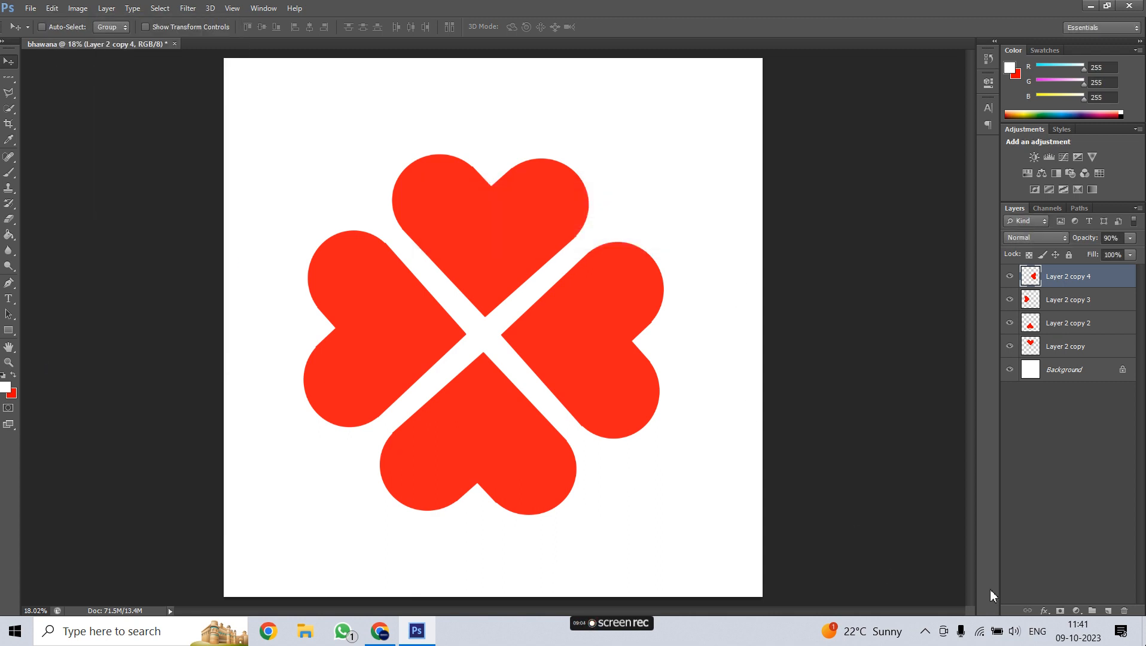
# Try the four-heart clover pattern in a Pattern Fill layer at 14% scale, and delete that fill layer
pyautogui.click(1078, 610)
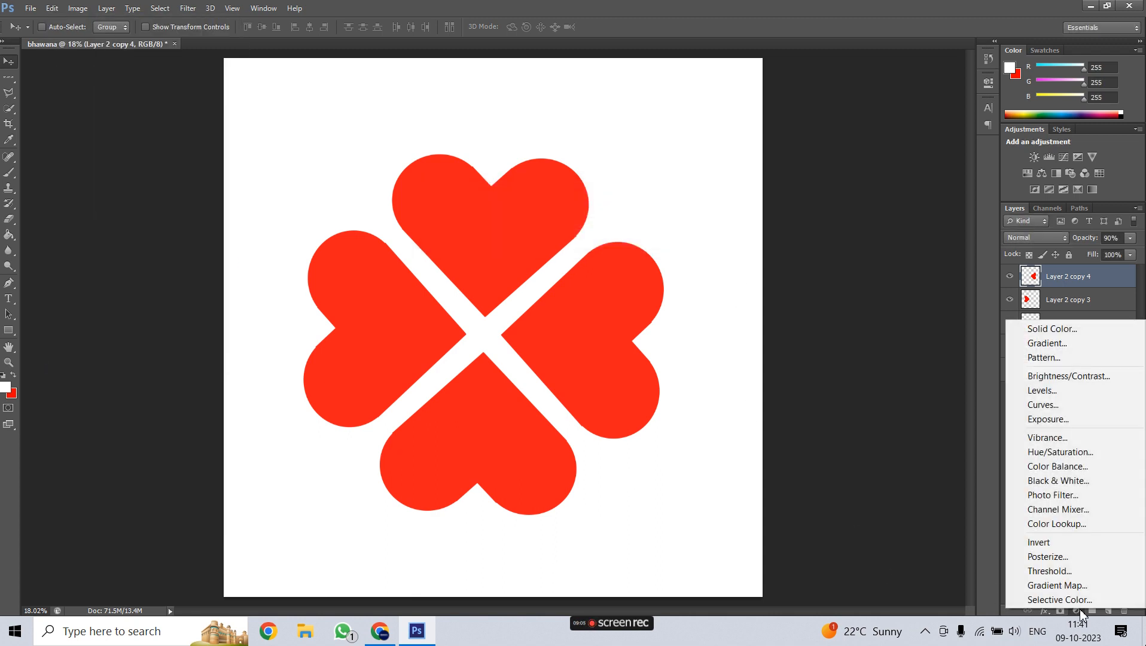
pyautogui.click(1088, 359)
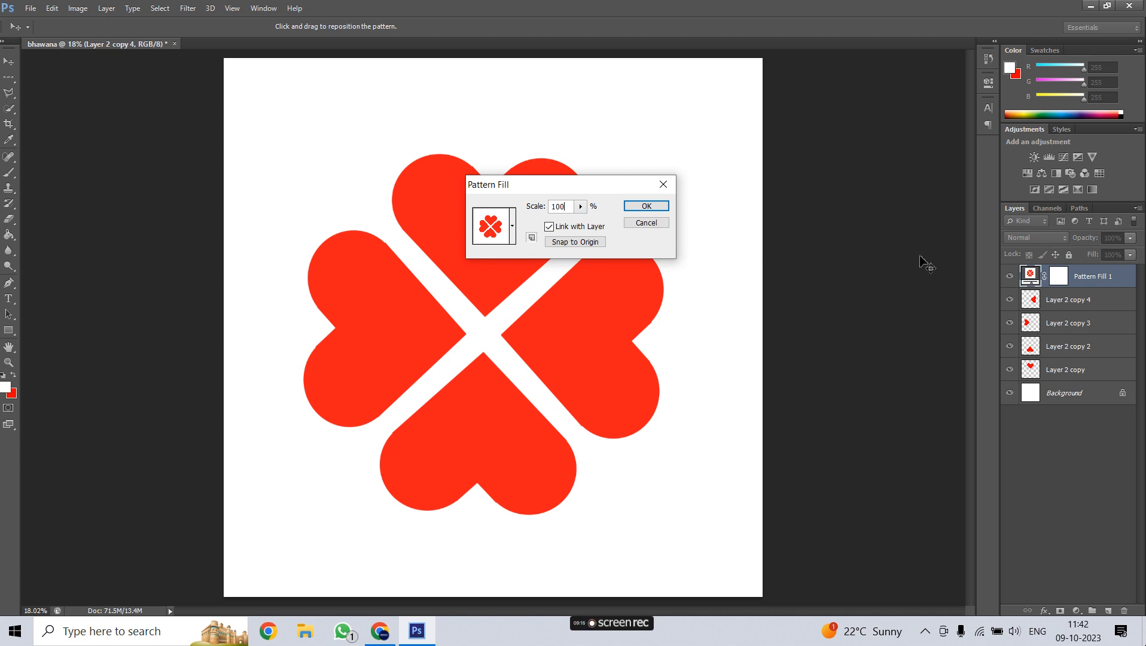
pyautogui.press('Down')
pyautogui.press('Down')
pyautogui.press('Down')
pyautogui.press('Down')
pyautogui.press('Down')
pyautogui.press('Down')
pyautogui.press('Down')
pyautogui.press('Down')
pyautogui.press('Down')
pyautogui.press('Down')
pyautogui.press('Down')
pyautogui.press('Down')
pyautogui.press('Down')
pyautogui.press('Down')
pyautogui.press('Down')
pyautogui.press('Down')
pyautogui.press('Down')
pyautogui.press('Down')
pyautogui.press('Down')
pyautogui.press('Down')
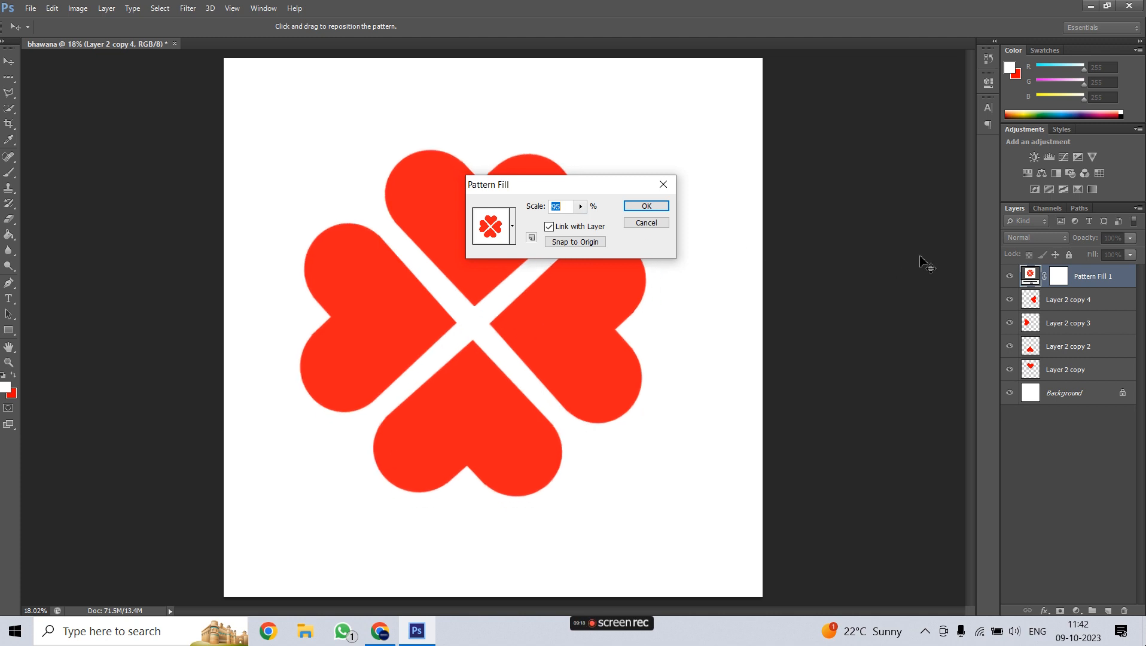
pyautogui.press('Down')
pyautogui.press('Down')
pyautogui.press('Down')
pyautogui.press('Down')
pyautogui.press('Down')
pyautogui.press('Down')
pyautogui.press('Down')
pyautogui.press('Down')
pyautogui.press('Down')
pyautogui.press('Down')
pyautogui.press('Down')
pyautogui.press('Down')
pyautogui.press('Down')
pyautogui.press('Down')
pyautogui.press('Down')
pyautogui.press('Down')
pyautogui.press('Down')
pyautogui.press('Down')
pyautogui.press('Down')
pyautogui.press('Down')
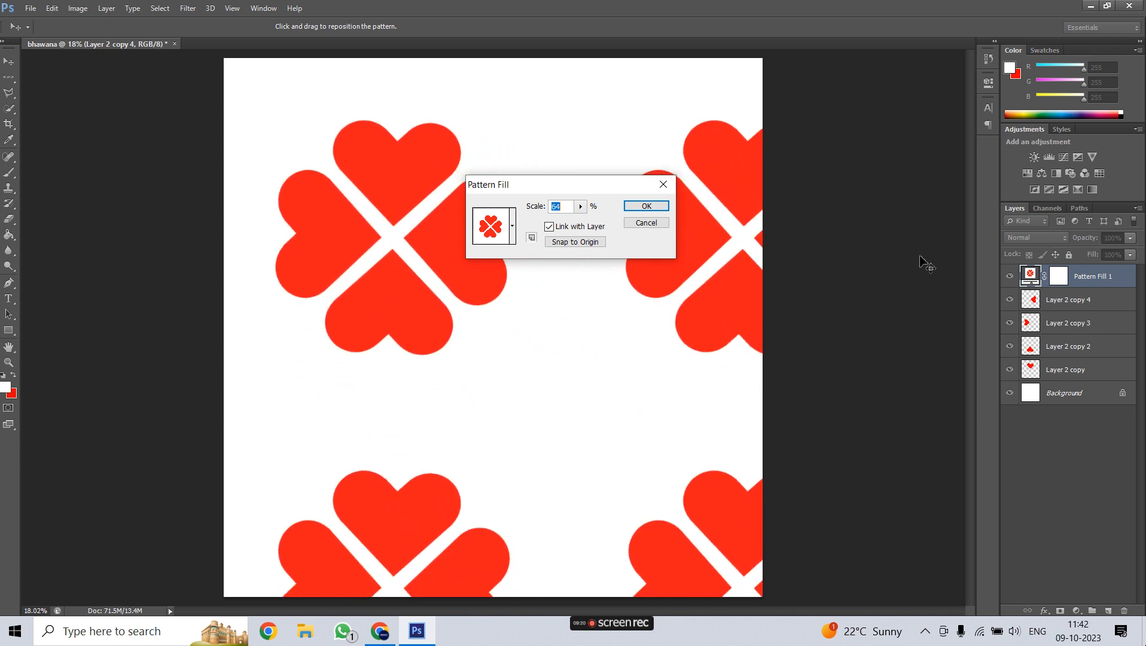
pyautogui.press('Down')
pyautogui.press('Down')
pyautogui.press('Down')
pyautogui.press('Down')
pyautogui.press('Down')
pyautogui.press('Down')
pyautogui.press('Down')
pyautogui.press('Down')
pyautogui.press('Down')
pyautogui.press('Down')
pyautogui.press('Down')
pyautogui.press('Down')
pyautogui.press('Down')
pyautogui.press('Down')
pyautogui.press('Down')
pyautogui.press('Down')
pyautogui.press('Down')
pyautogui.press('Down')
pyautogui.press('Down')
pyautogui.press('Down')
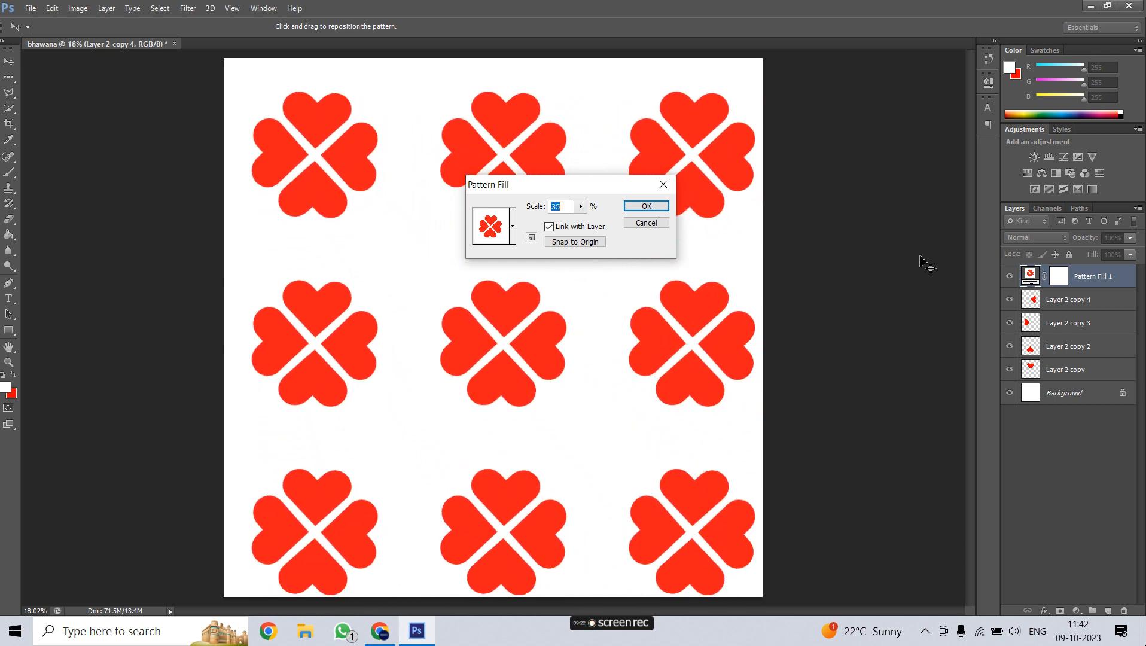
pyautogui.press('Down')
pyautogui.press('Down')
pyautogui.press('Down')
pyautogui.press('Down')
pyautogui.press('Down')
pyautogui.press('Down')
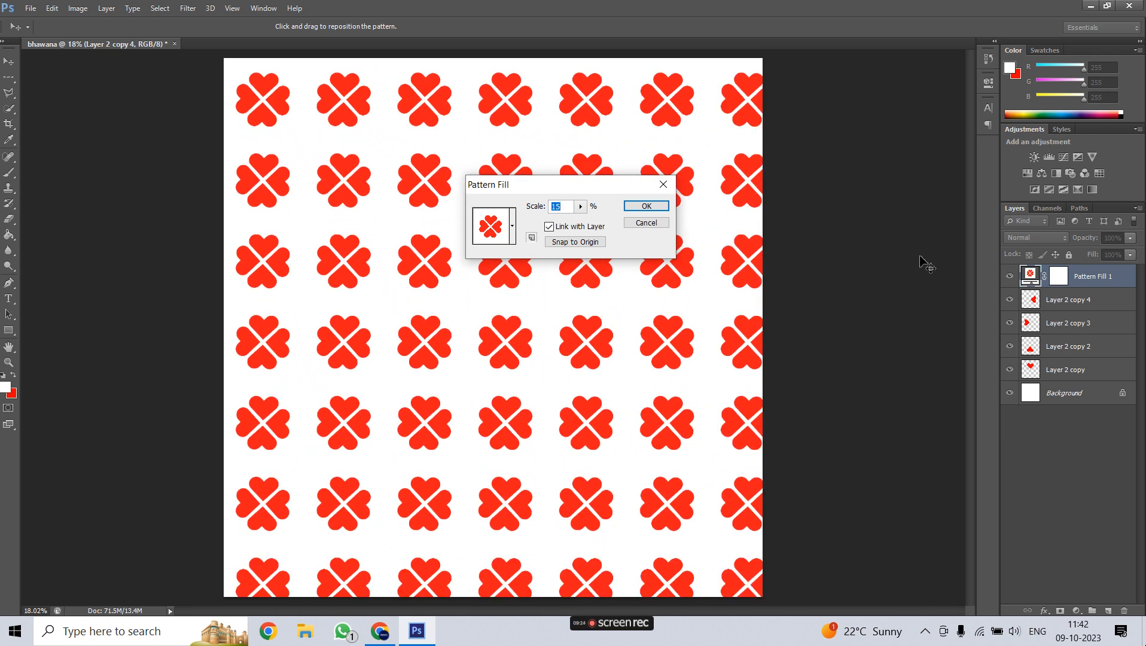
pyautogui.press('Down')
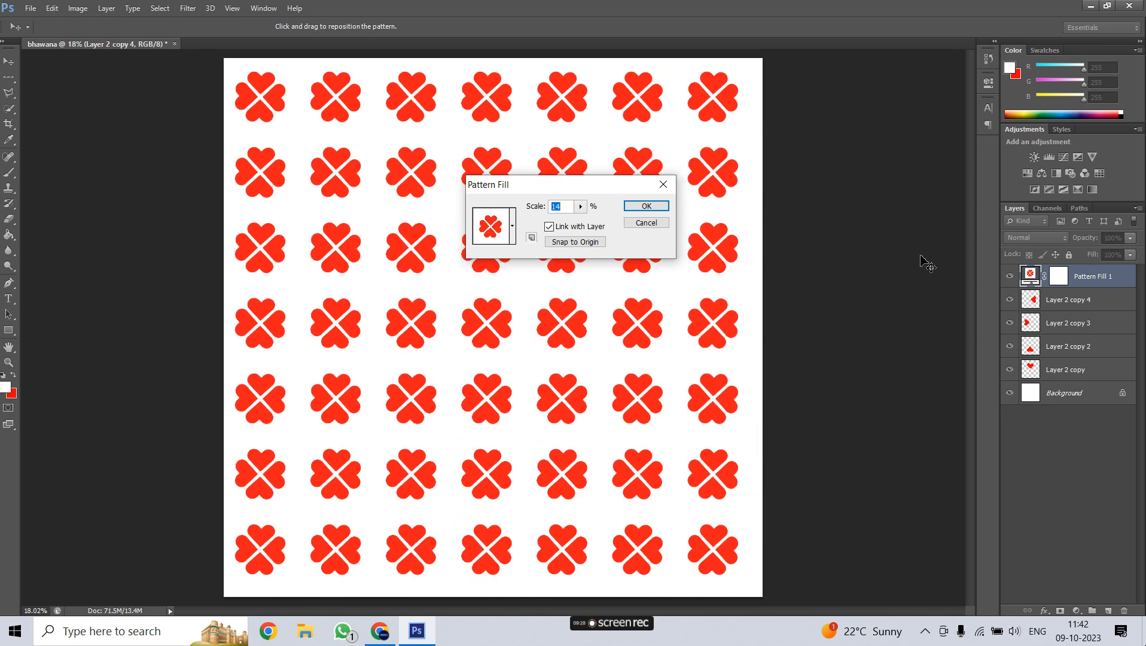
pyautogui.click(646, 206)
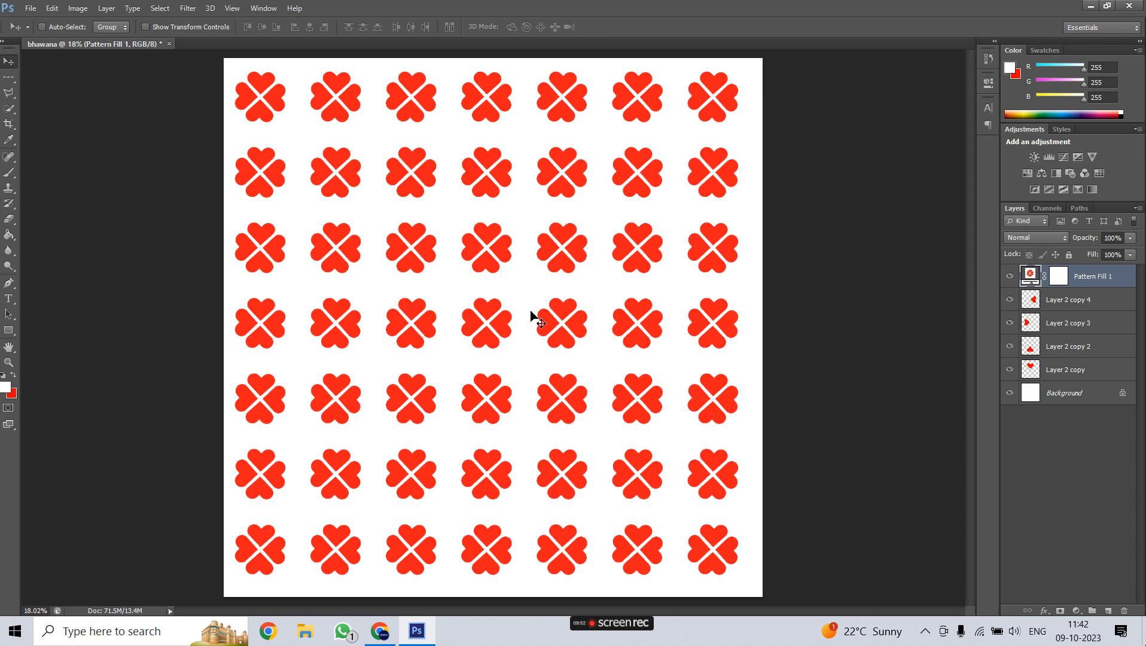
pyautogui.moveTo(421, 238); pyautogui.dragTo(430, 241)
pyautogui.press('Delete')
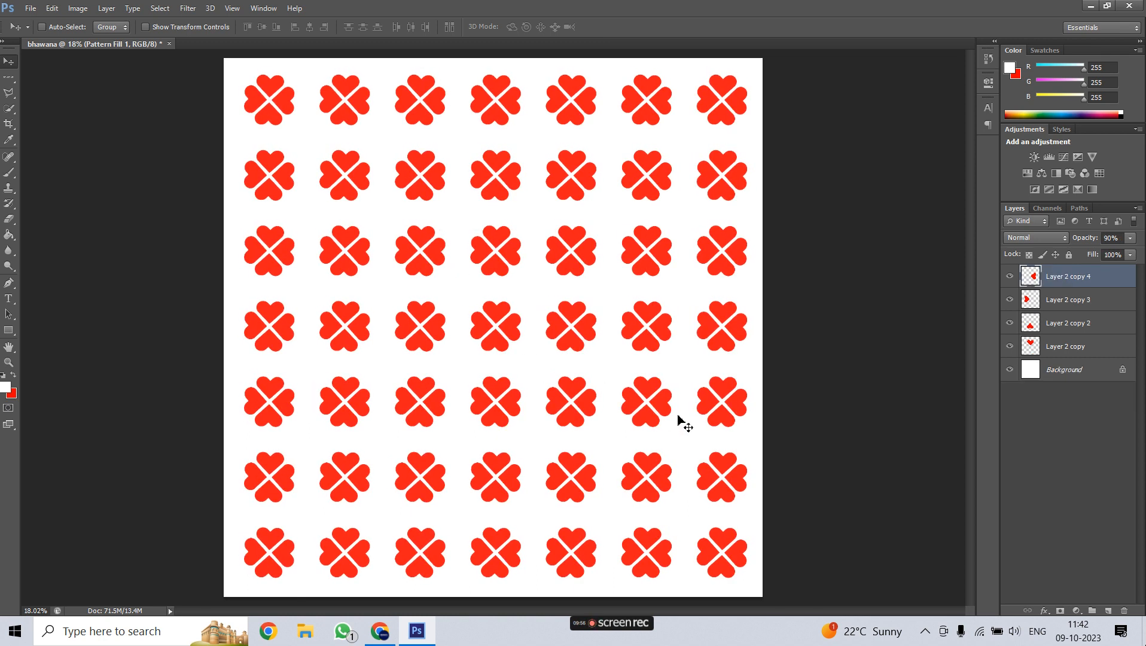
# Merge the four heart layers into a single layer and check it by toggling its visibility
pyautogui.keyDown('shift'); pyautogui.click(1088, 349); pyautogui.keyUp('shift')
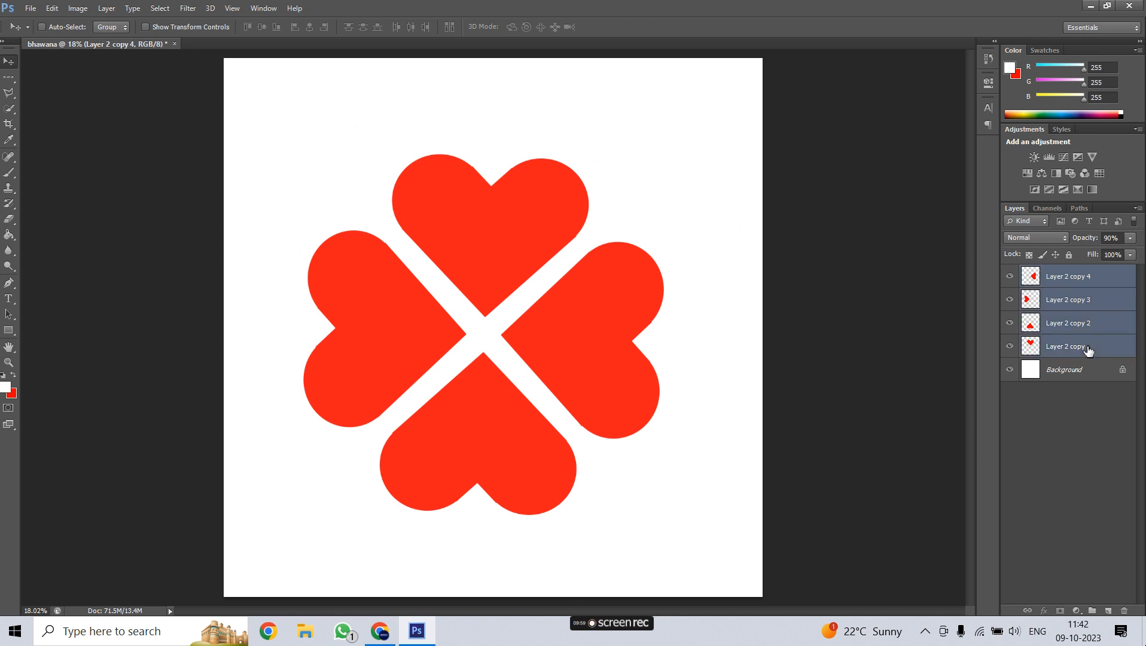
pyautogui.rightClick(1084, 320)
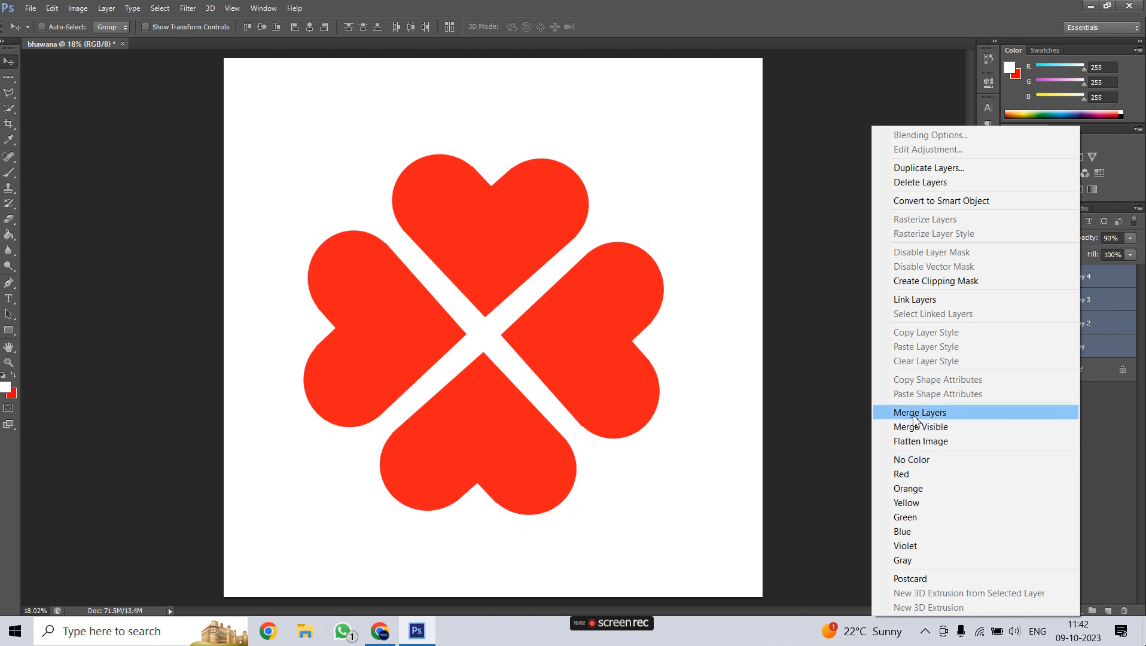
pyautogui.click(967, 413)
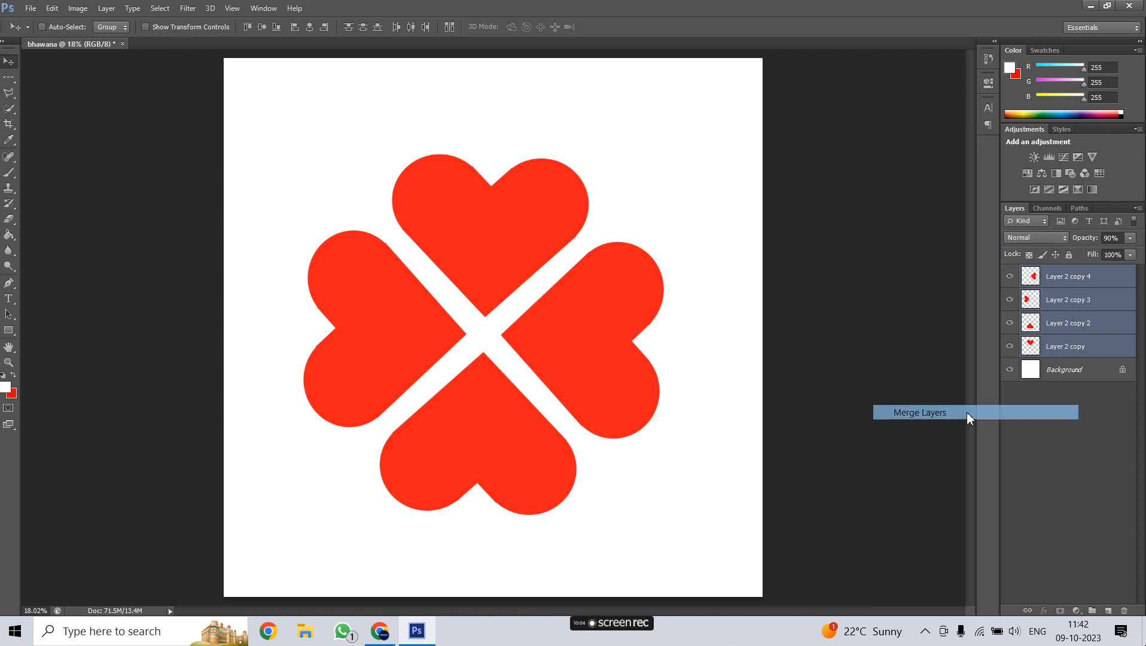
pyautogui.click(1010, 278)
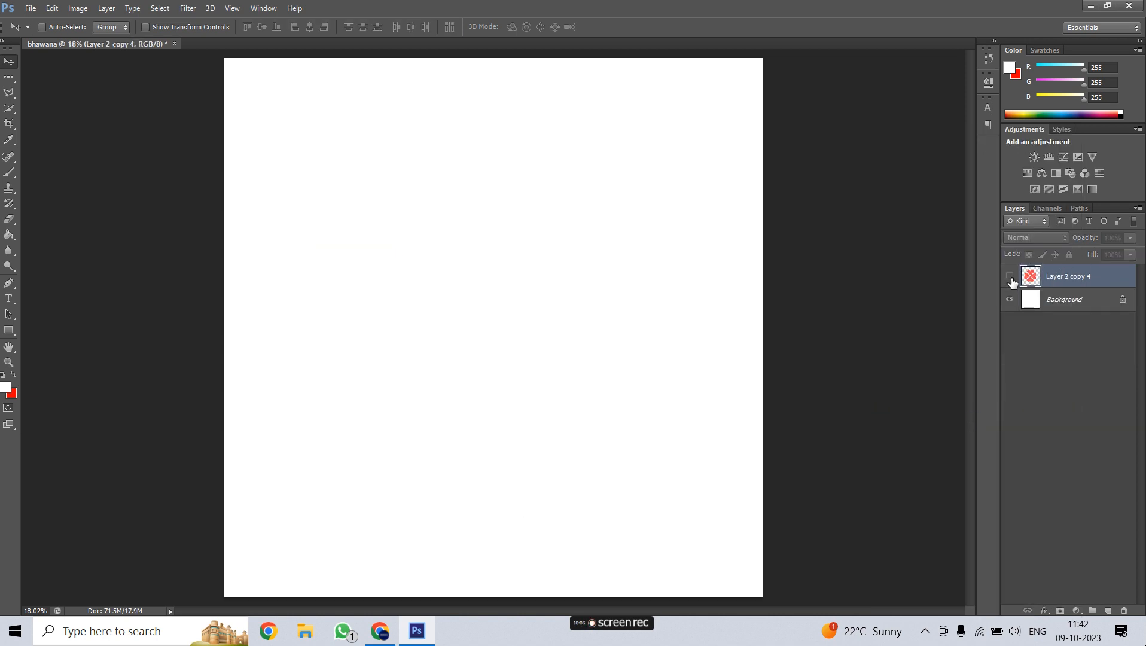
pyautogui.click(1011, 278)
pyautogui.click(1010, 277)
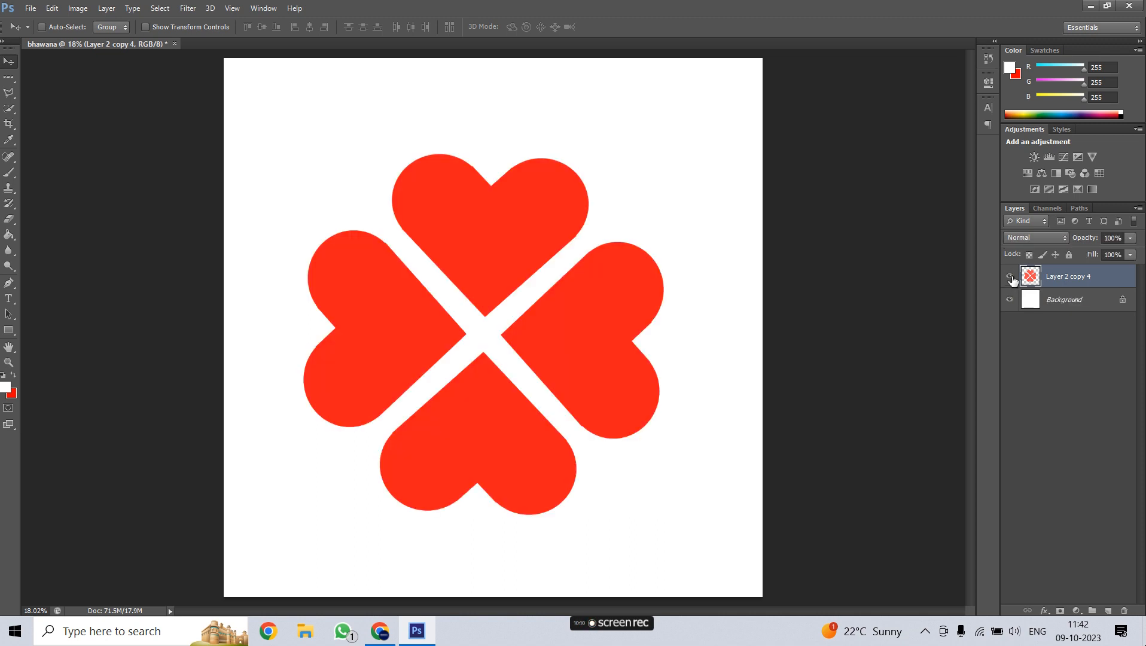
pyautogui.click(1010, 277)
pyautogui.click(1010, 277)
# Duplicate the merged clover layer and offset the copy by +2500 pixels horizontally and vertically with Wrap Around
pyautogui.hotkey('ctrl', 'j')
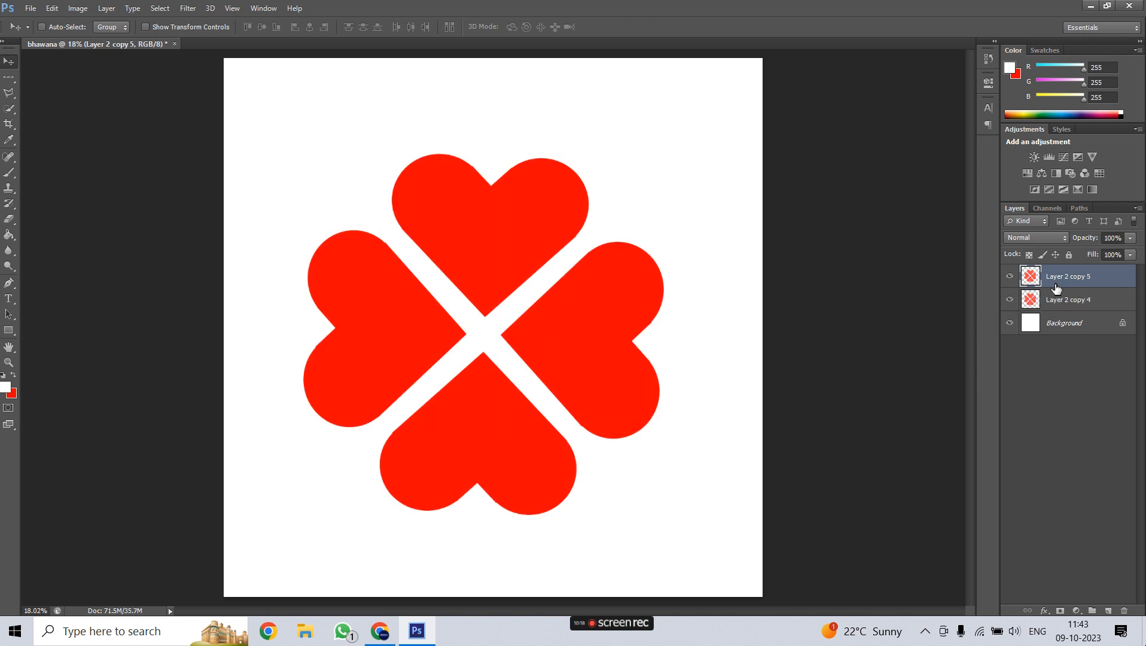
pyautogui.click(159, 8)
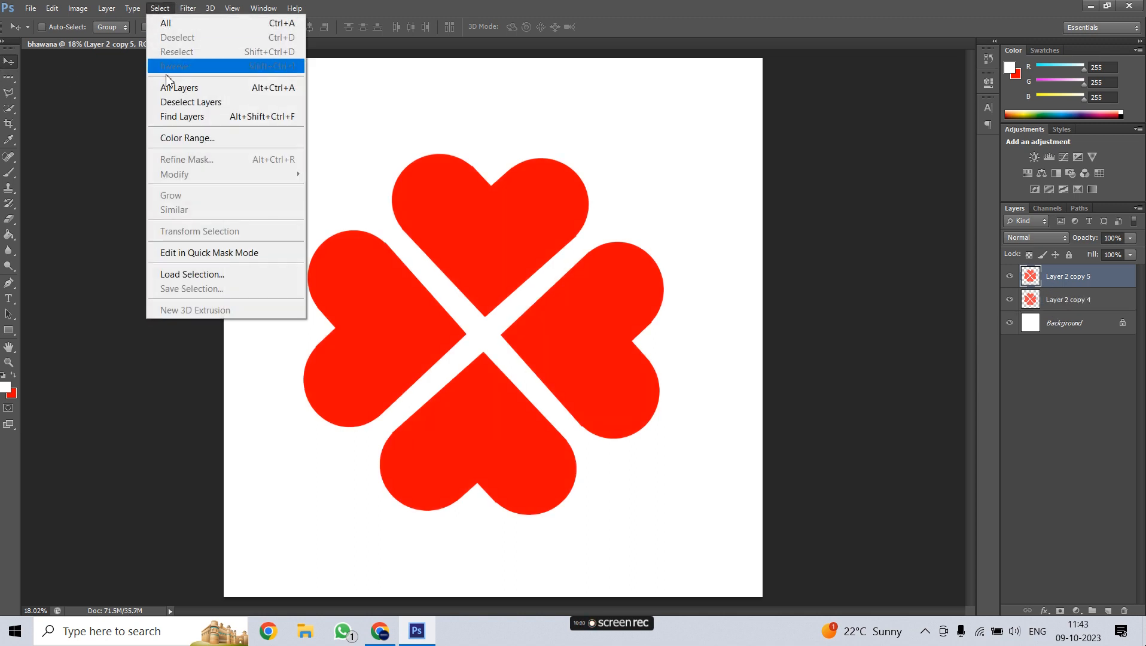
pyautogui.moveTo(190, 8)
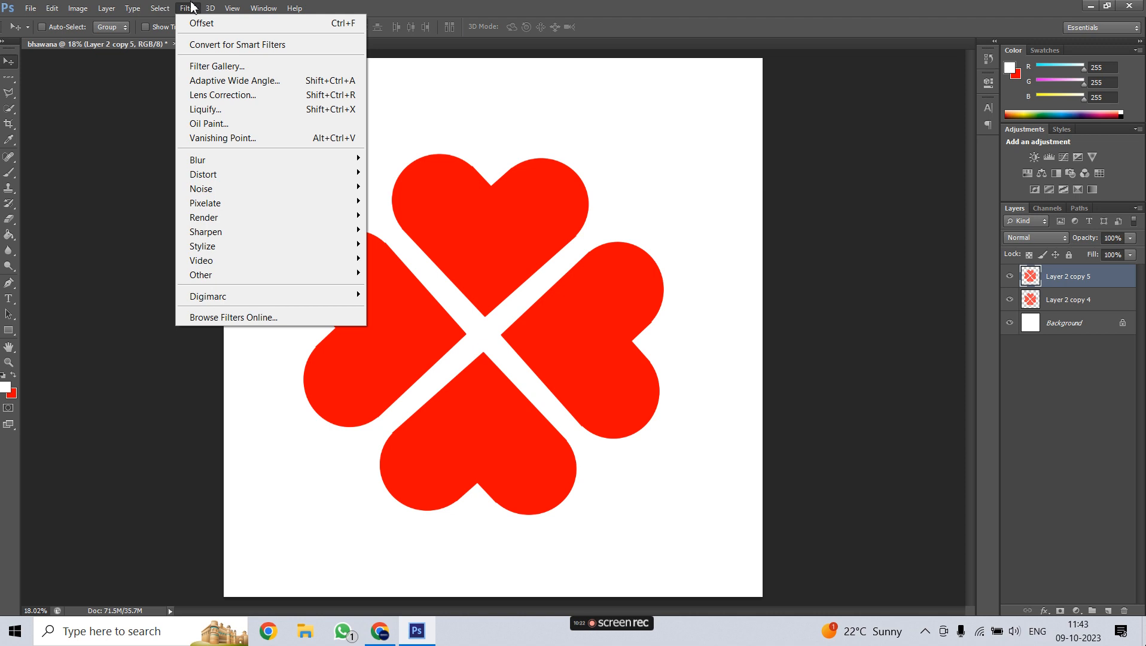
pyautogui.moveTo(243, 276)
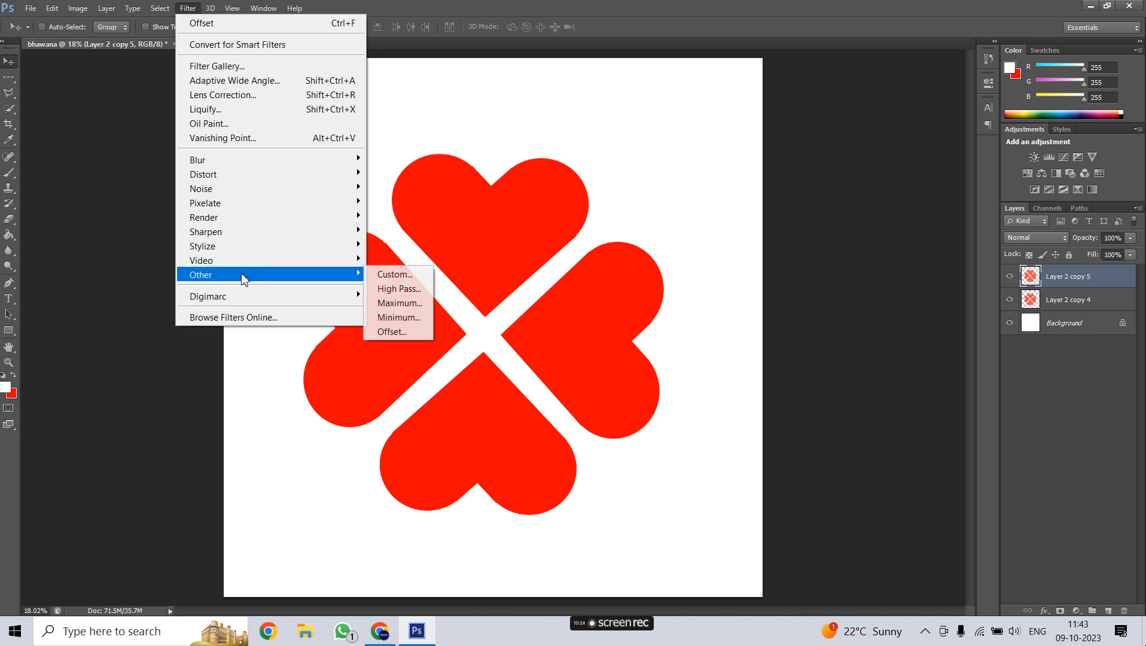
pyautogui.click(394, 332)
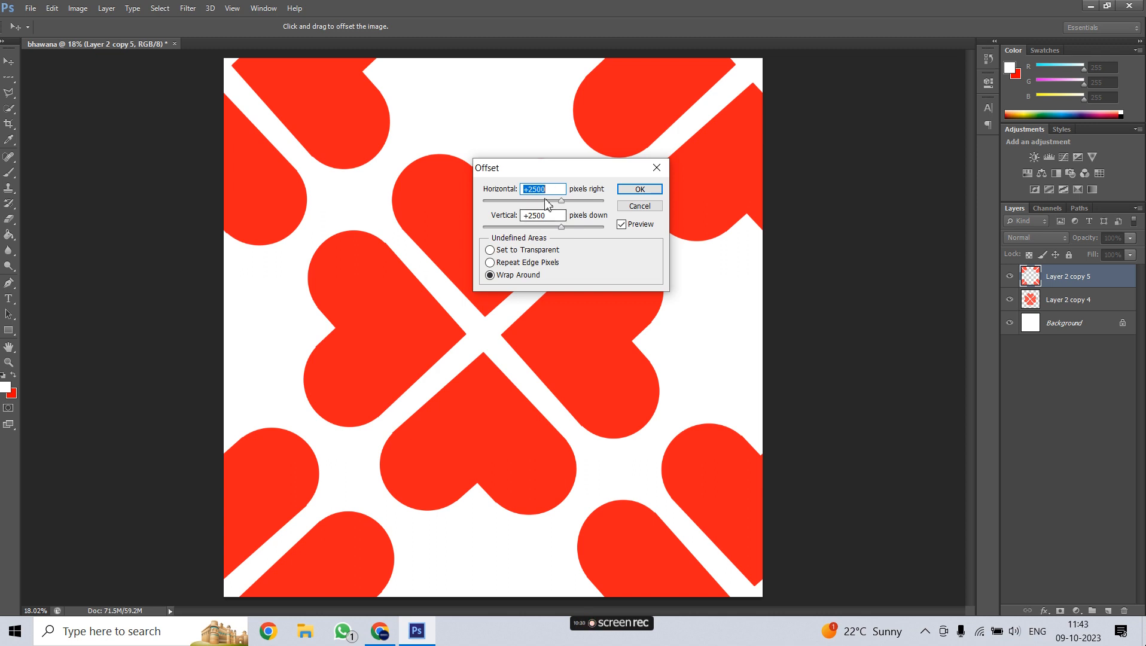
pyautogui.click(640, 190)
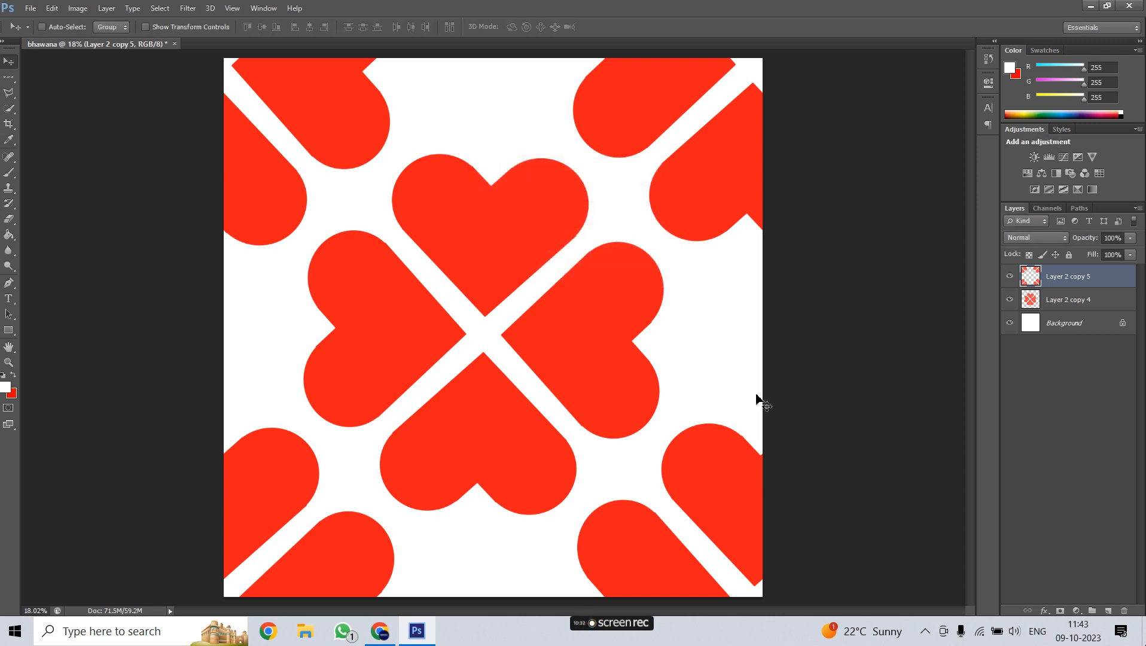
# Define the canvas with the centred and offset clovers as a new pattern, keeping the suggested name
pyautogui.click(52, 7)
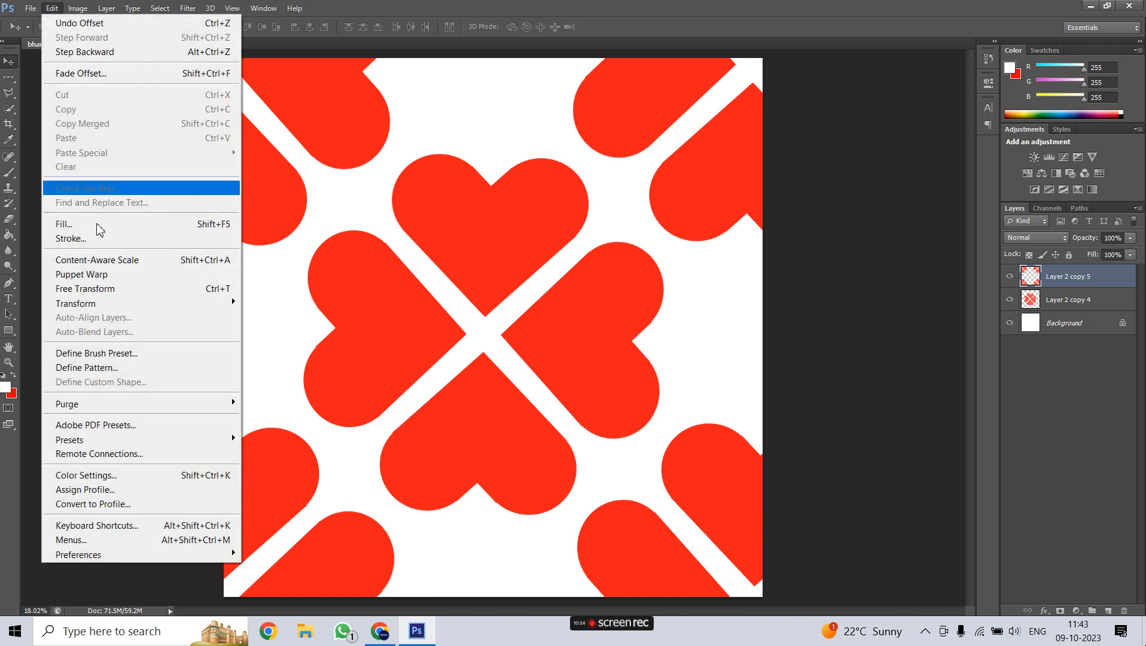
pyautogui.click(131, 369)
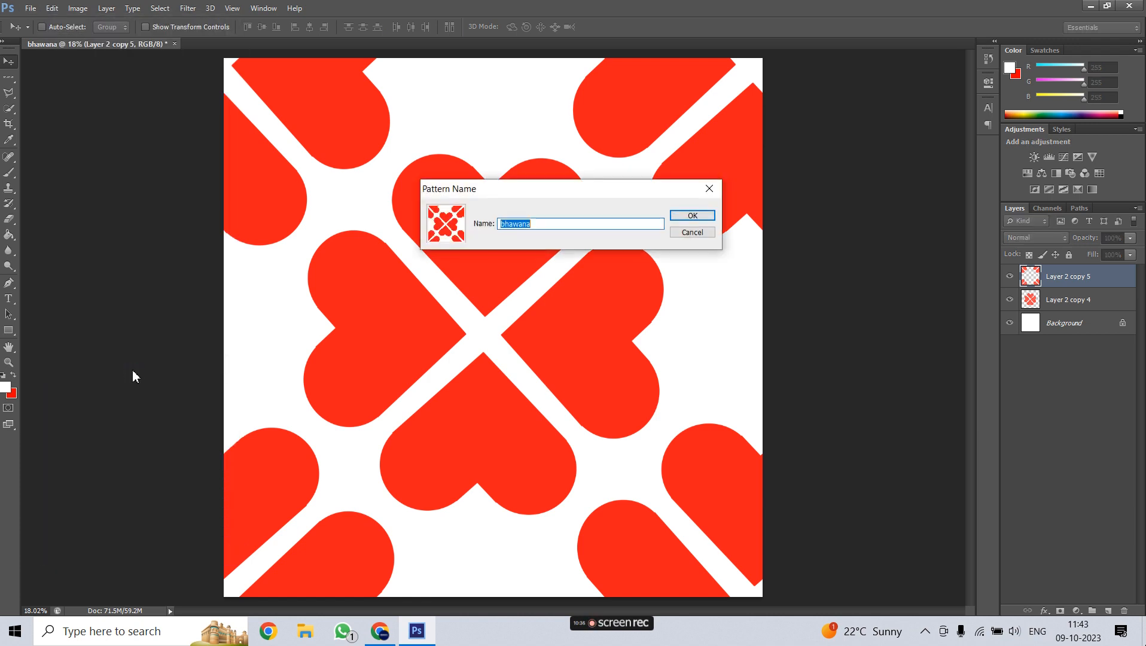
pyautogui.click(692, 216)
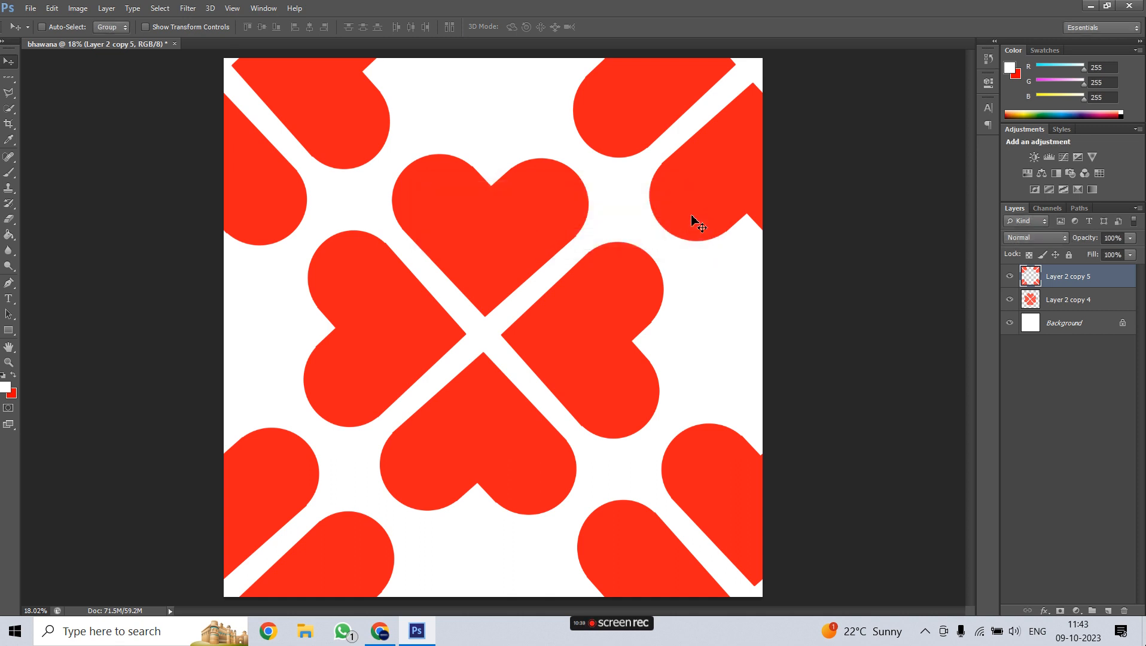
# Add a Pattern Fill layer using the new offset clover pattern at 15% scale, linked with the layer
pyautogui.click(1075, 611)
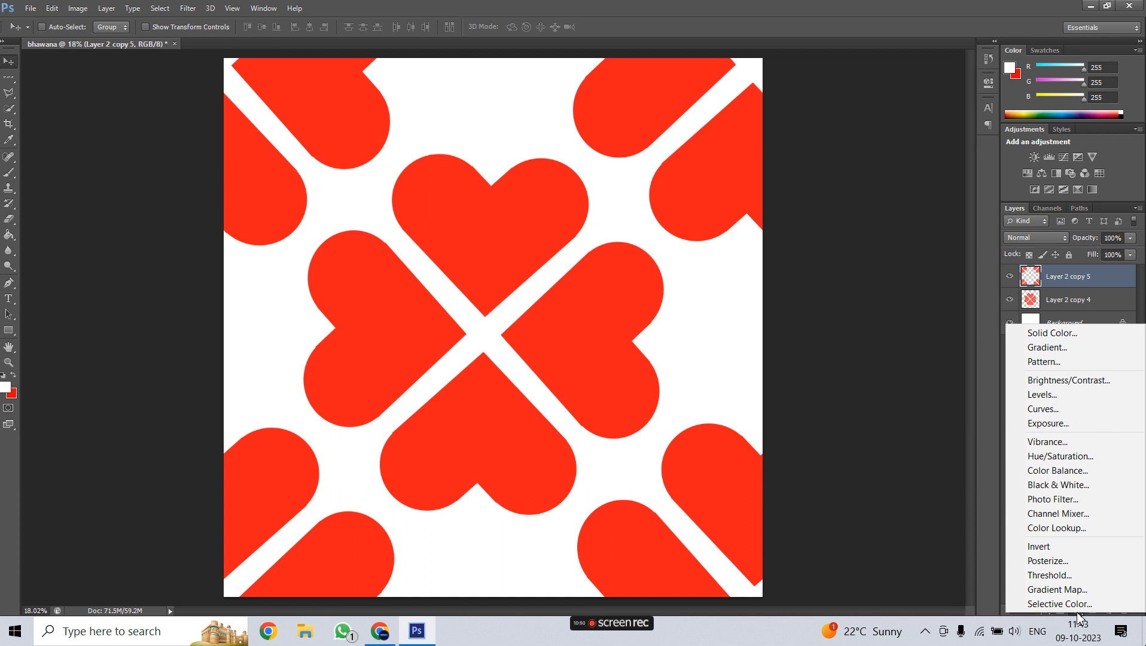
pyautogui.click(1044, 362)
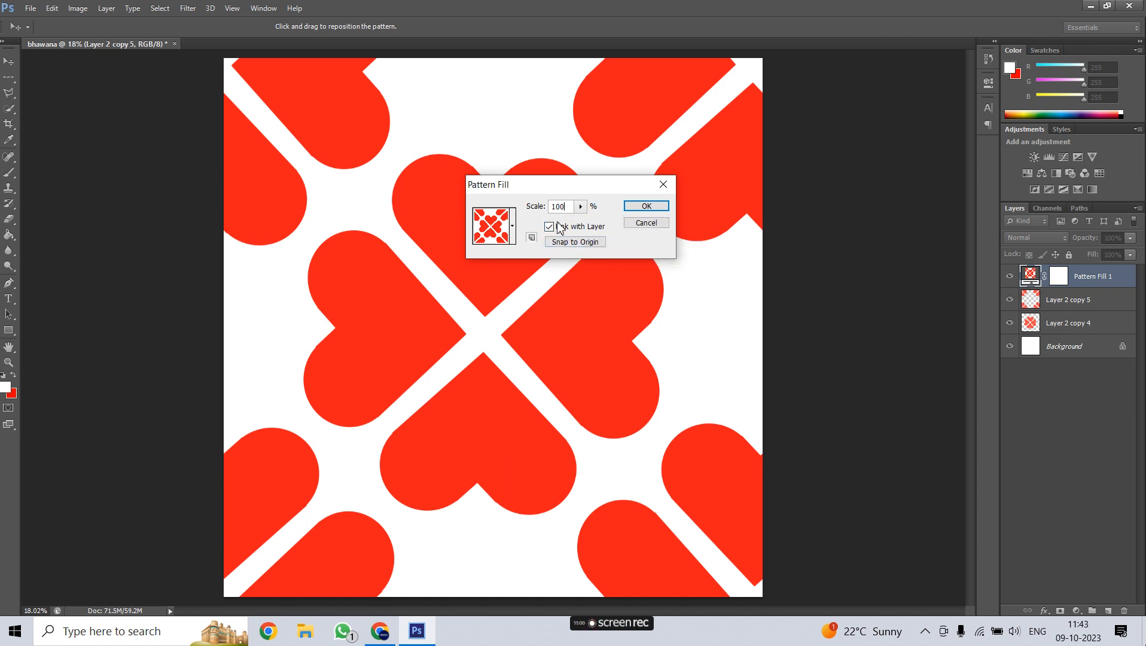
pyautogui.press('Down')
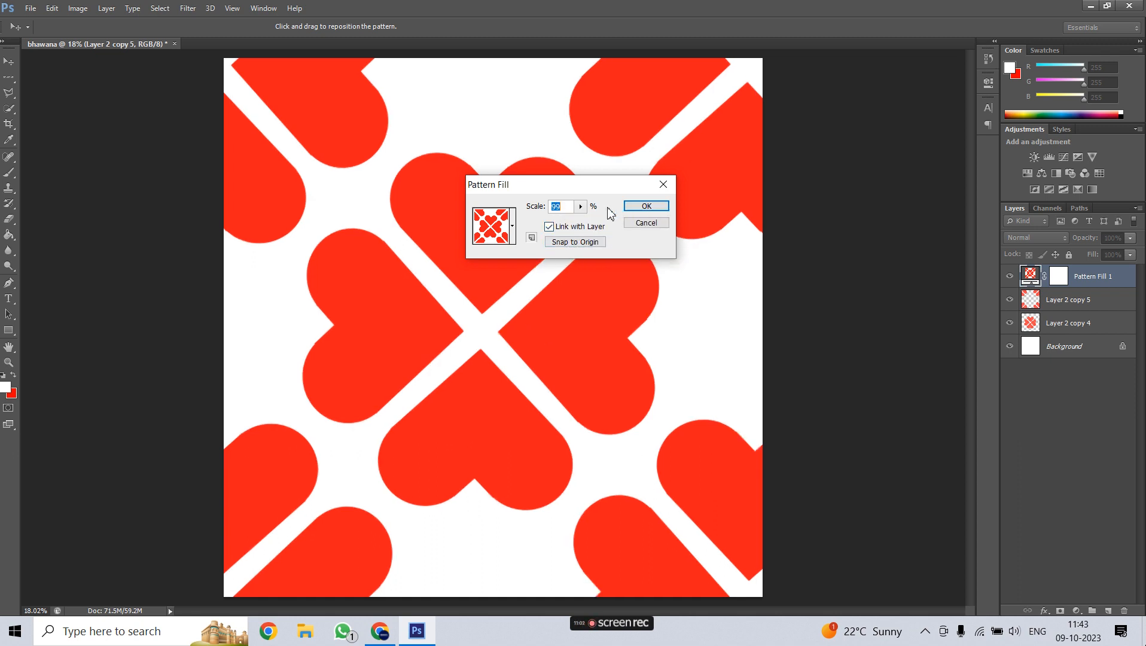
pyautogui.press('Down')
pyautogui.press('Down')
pyautogui.press('Down')
pyautogui.press('Down')
pyautogui.press('Down')
pyautogui.press('Down')
pyautogui.press('Down')
pyautogui.press('Down')
pyautogui.press('Down')
pyautogui.press('Down')
pyautogui.press('Down')
pyautogui.press('Down')
pyautogui.press('Down')
pyautogui.press('Down')
pyautogui.press('Down')
pyautogui.press('Down')
pyautogui.press('Down')
pyautogui.press('Down')
pyautogui.press('Down')
pyautogui.press('Down')
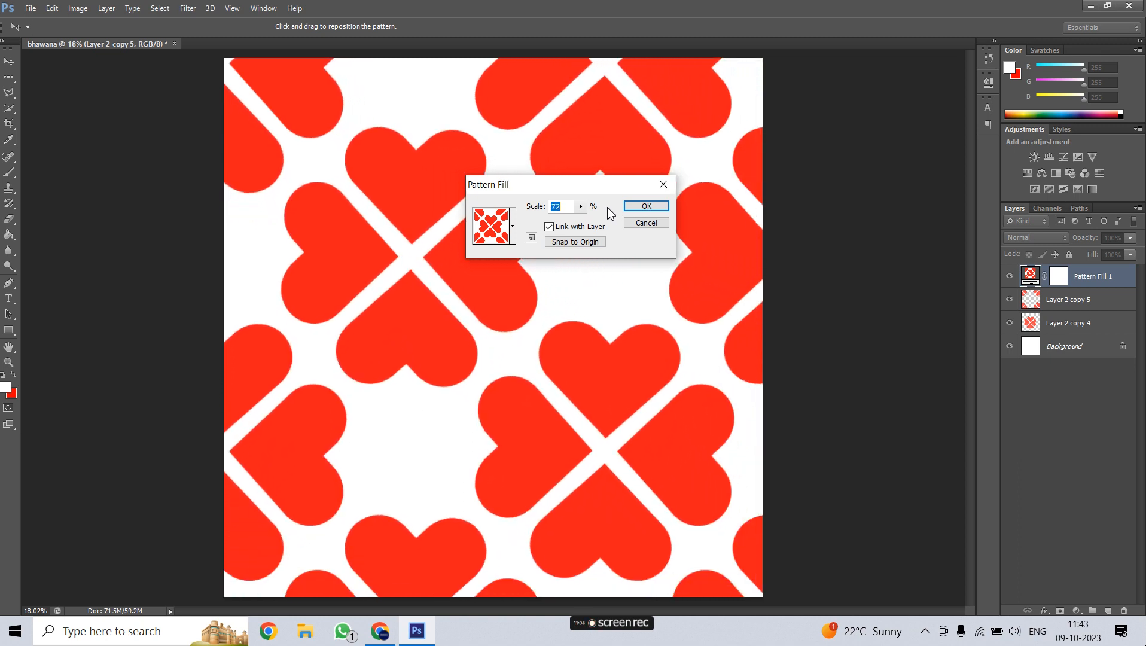
pyautogui.press('Down')
pyautogui.press('Down')
pyautogui.press('Down')
pyautogui.press('Down')
pyautogui.press('Down')
pyautogui.press('Down')
pyautogui.press('Down')
pyautogui.press('Down')
pyautogui.press('Down')
pyautogui.press('Down')
pyautogui.press('Down')
pyautogui.press('Down')
pyautogui.press('Down')
pyautogui.press('Down')
pyautogui.press('Down')
pyautogui.press('Down')
pyautogui.press('Down')
pyautogui.press('Down')
pyautogui.press('Down')
pyautogui.press('Down')
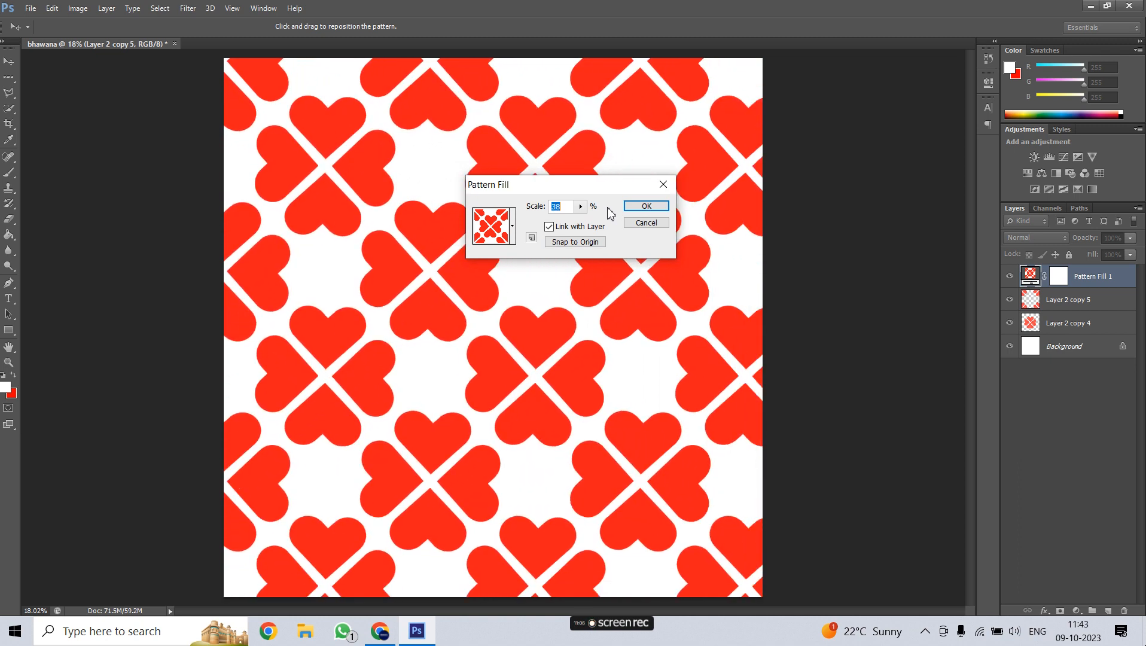
pyautogui.press('Down')
pyautogui.press('Down')
pyautogui.press('Down')
pyautogui.press('Down')
pyautogui.press('Down')
pyautogui.press('Down')
pyautogui.press('Down')
pyautogui.press('Down')
pyautogui.press('Down')
pyautogui.press('Down')
pyautogui.press('Down')
pyautogui.press('Down')
pyautogui.press('Down')
pyautogui.press('Down')
pyautogui.press('Down')
pyautogui.press('Down')
pyautogui.press('Down')
pyautogui.press('Down')
pyautogui.press('Down')
pyautogui.press('Down')
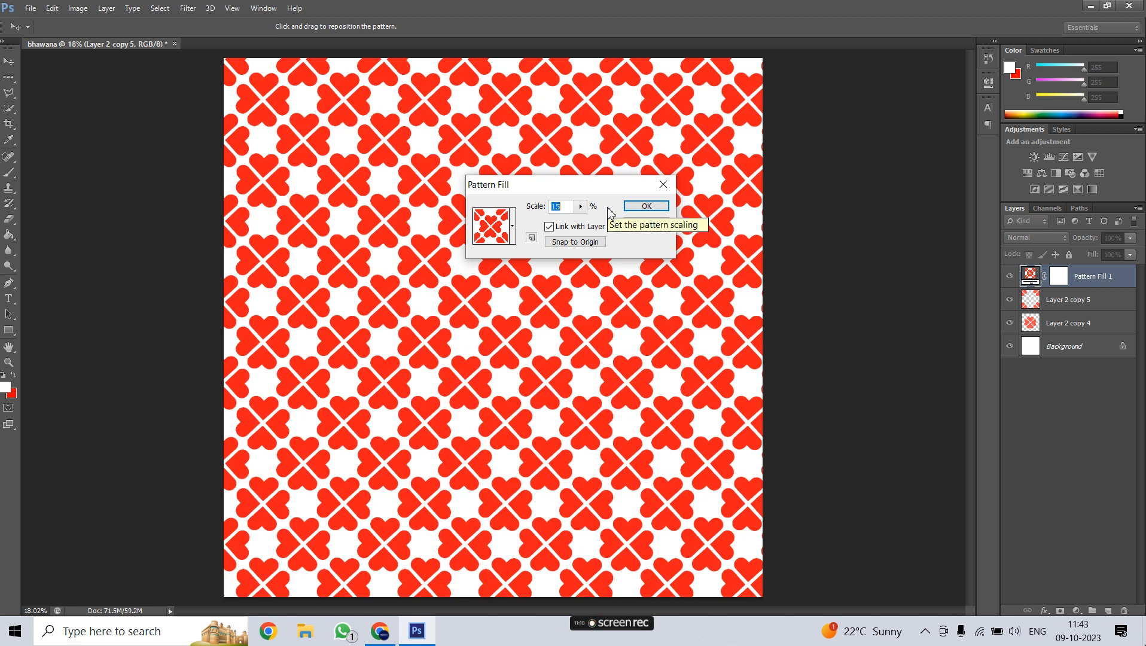
pyautogui.click(647, 206)
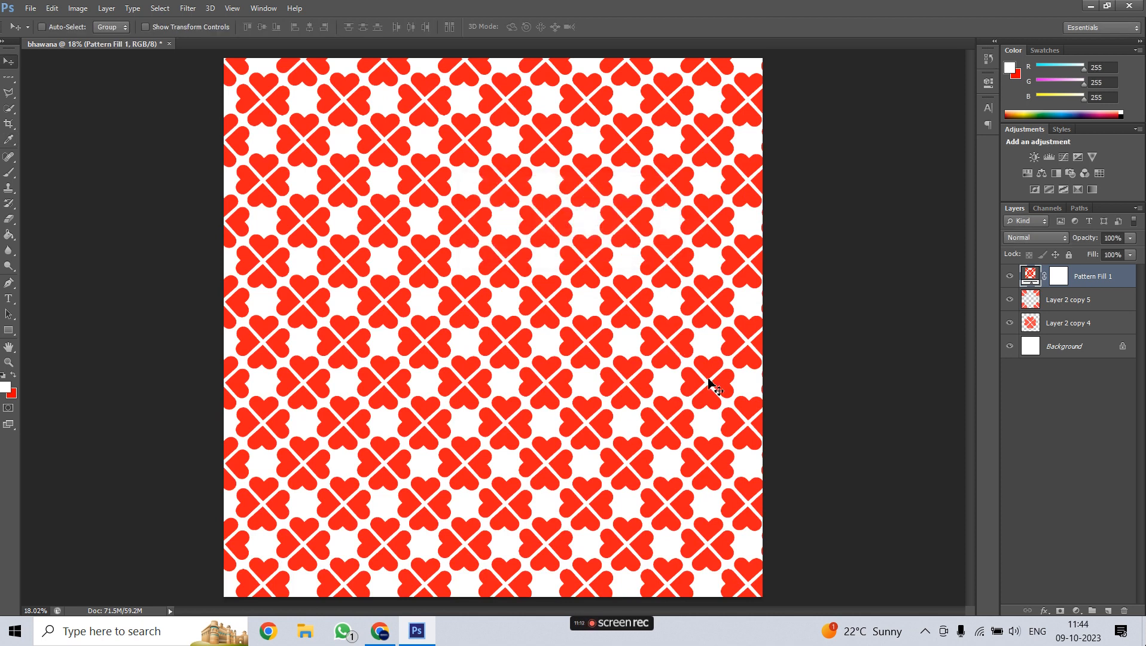